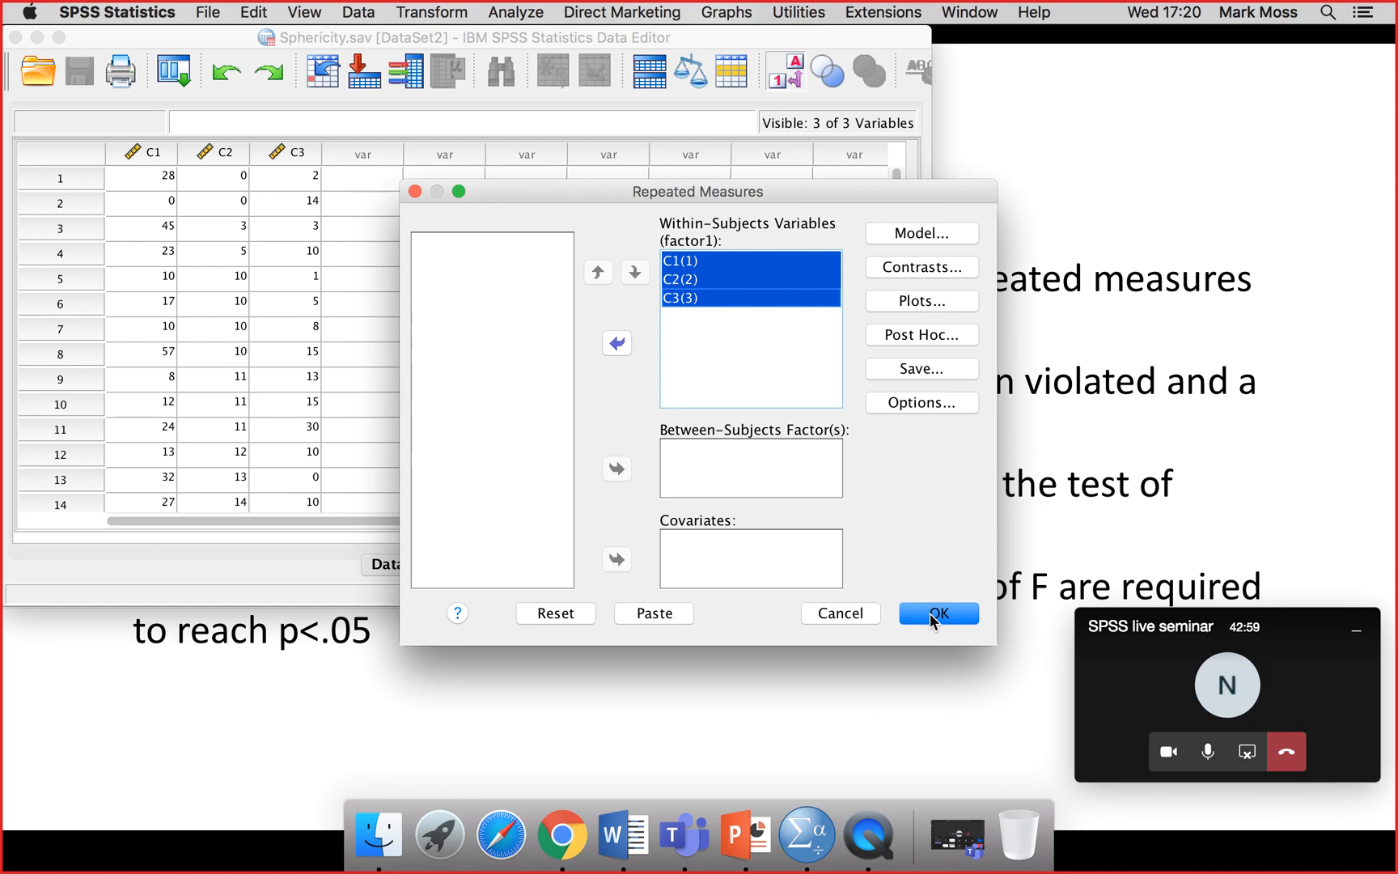
# Run the repeated-measures analysis on C1, C2 and C3 and review its Mauchly's Test of Sphericity and Tests of Within-Subjects Effects tables
pyautogui.click(933, 615)
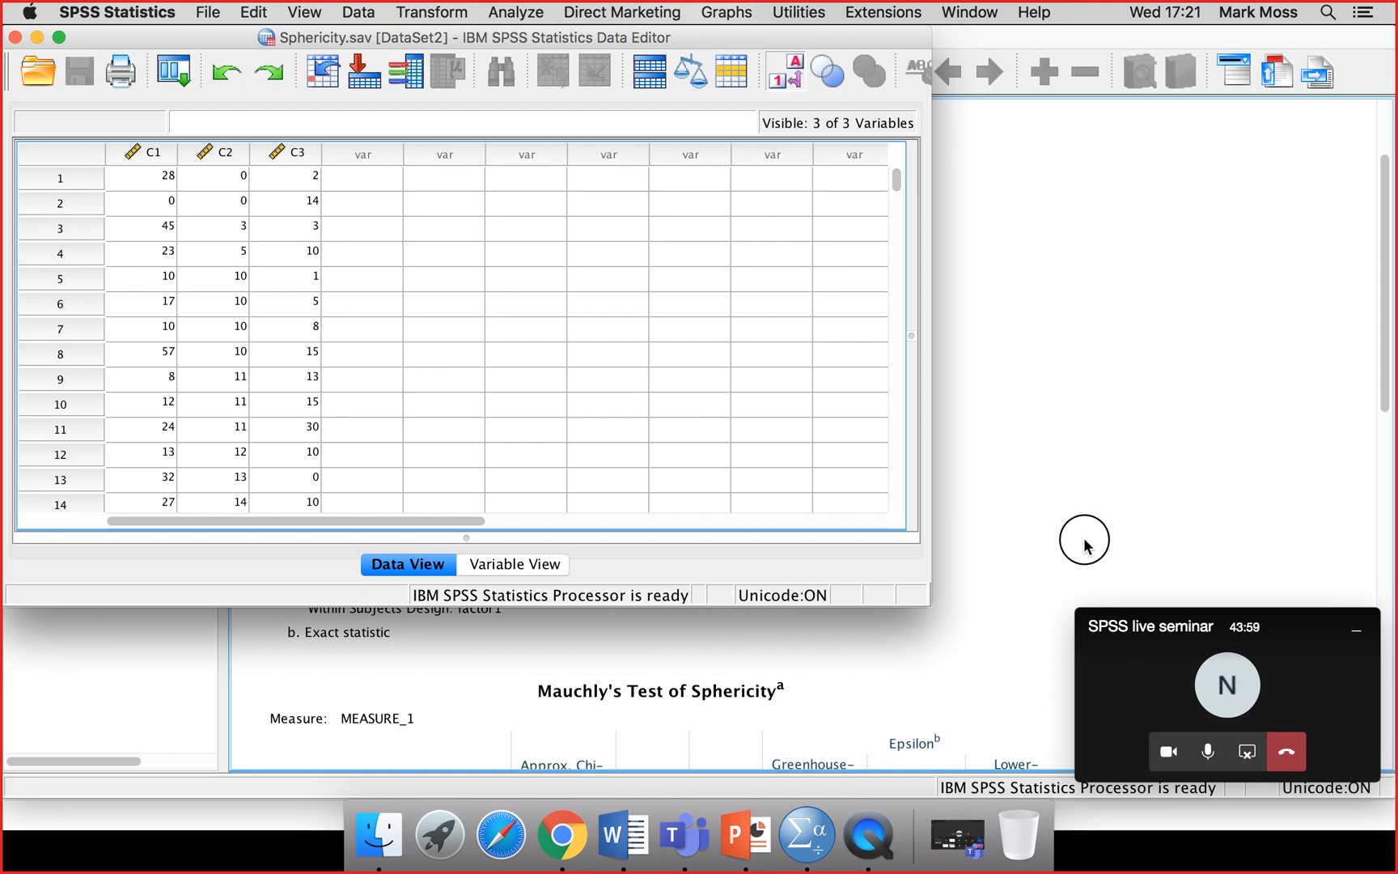
pyautogui.click(1084, 540)
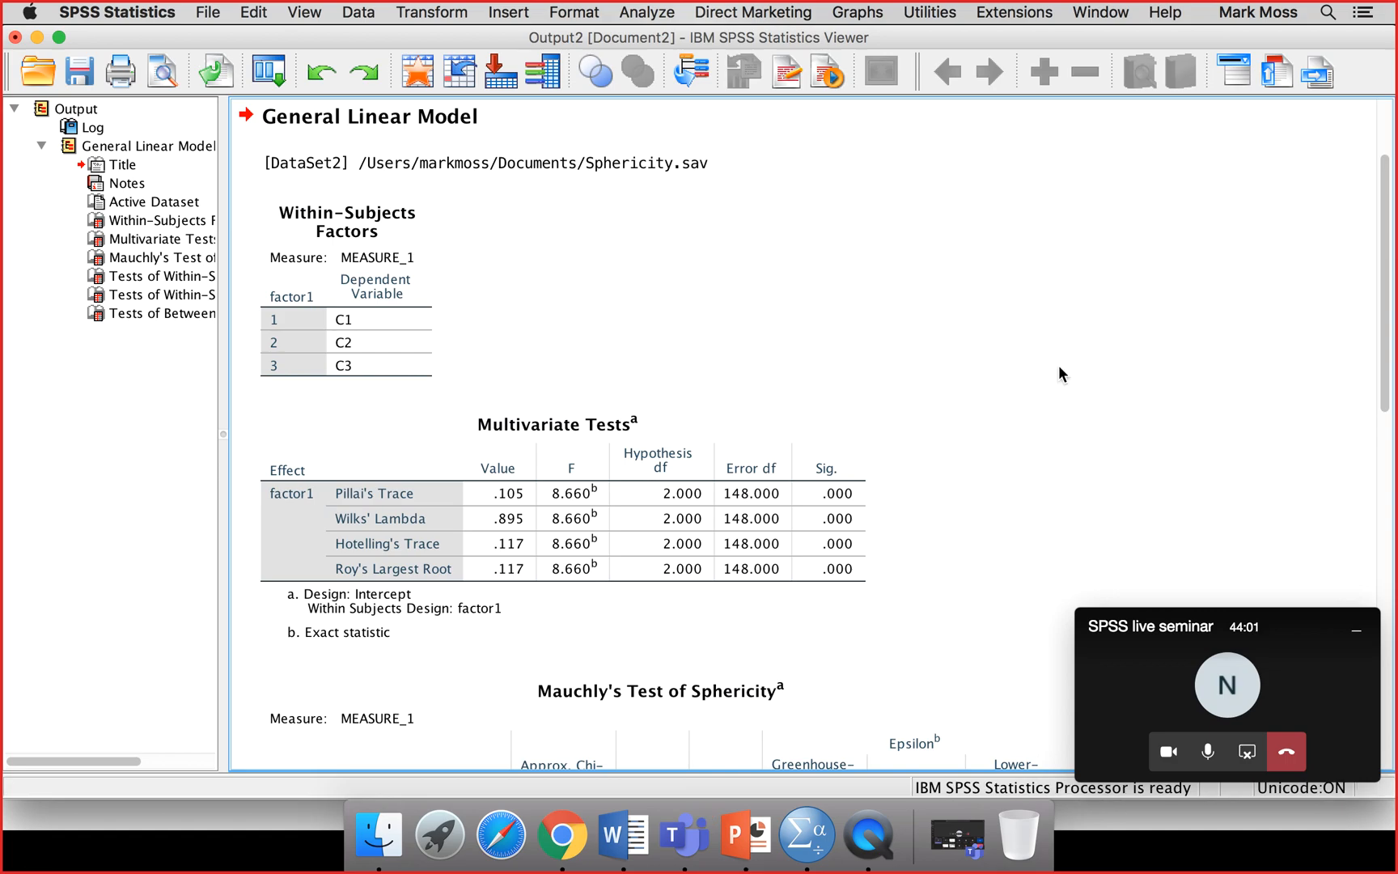
pyautogui.scroll(-5, 981, 449)
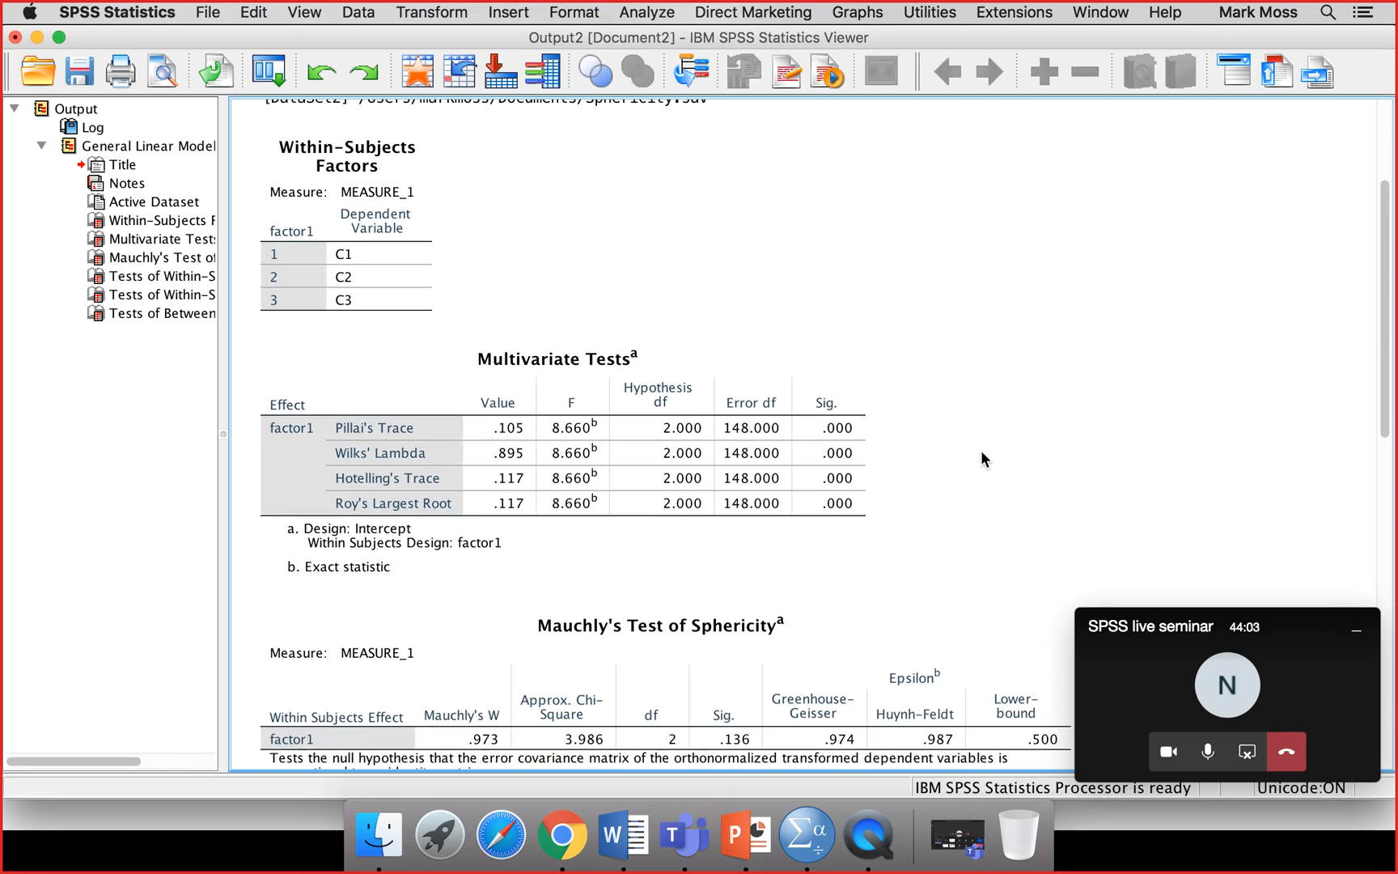
pyautogui.click(981, 450)
pyautogui.scroll(-4, 981, 450)
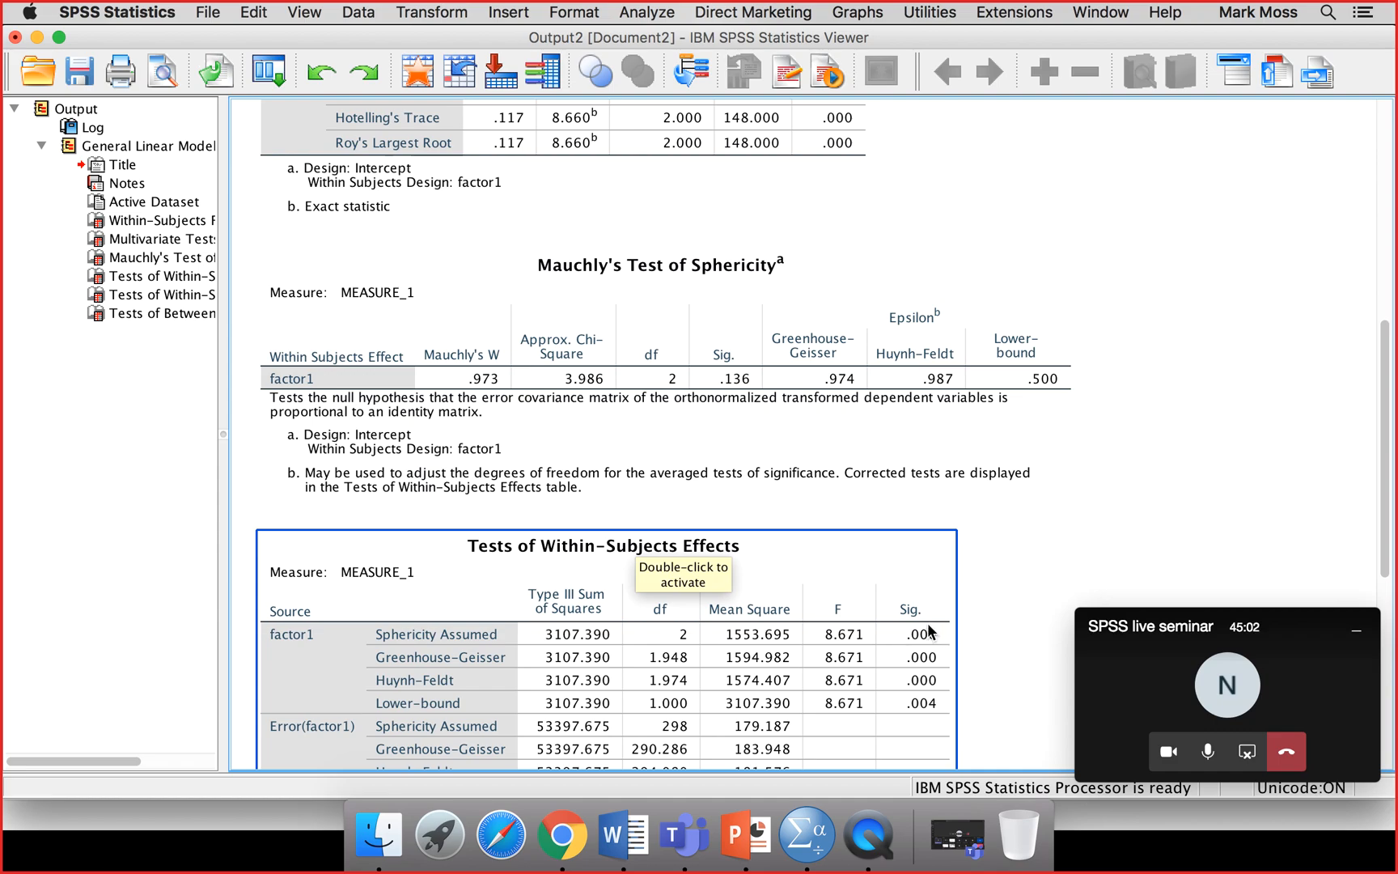
# Bring up the Sphericity_Violated.sav dataset in the Data Editor
pyautogui.rightClick(809, 834)
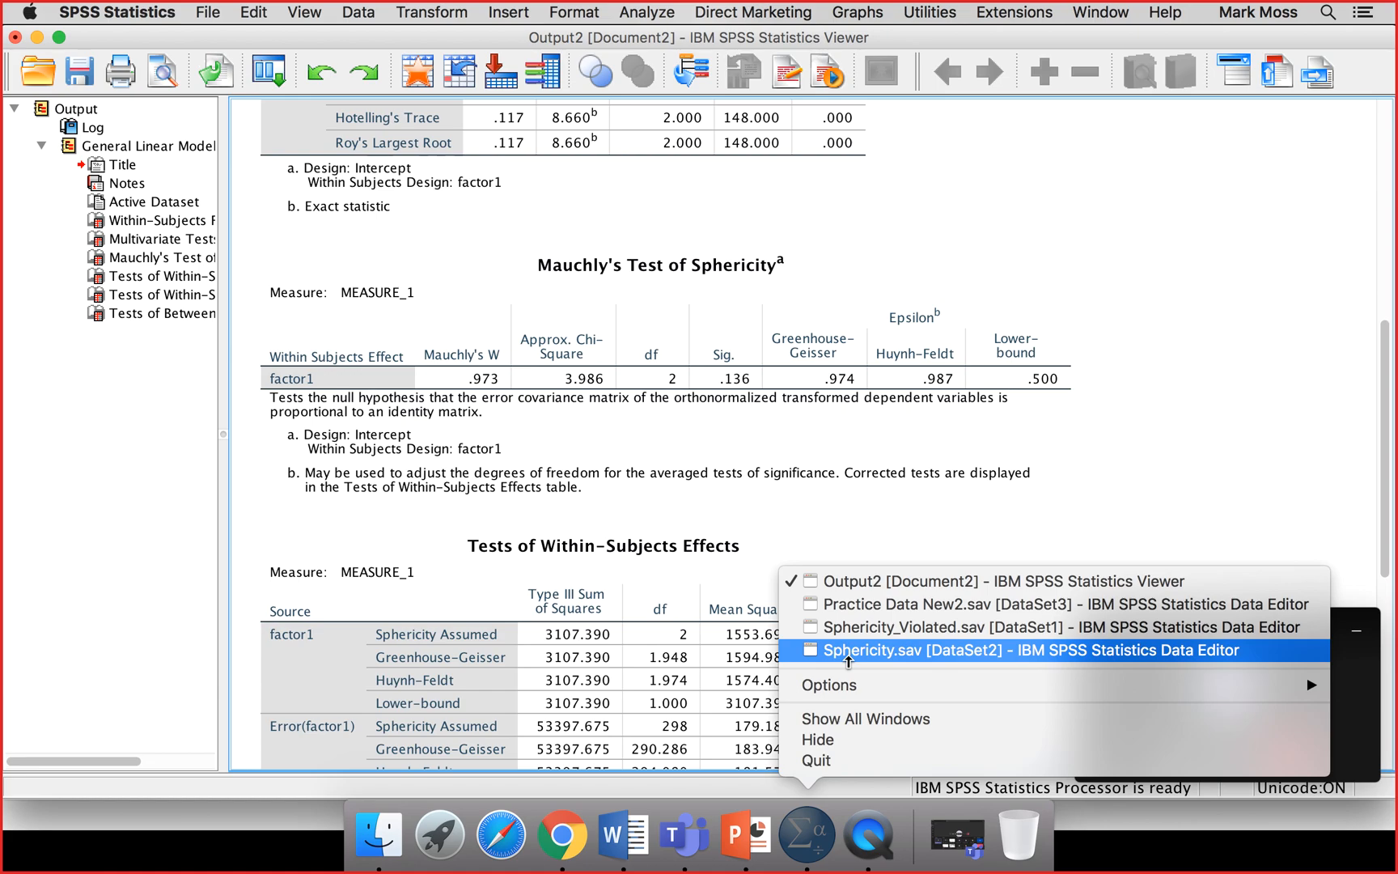
pyautogui.click(849, 627)
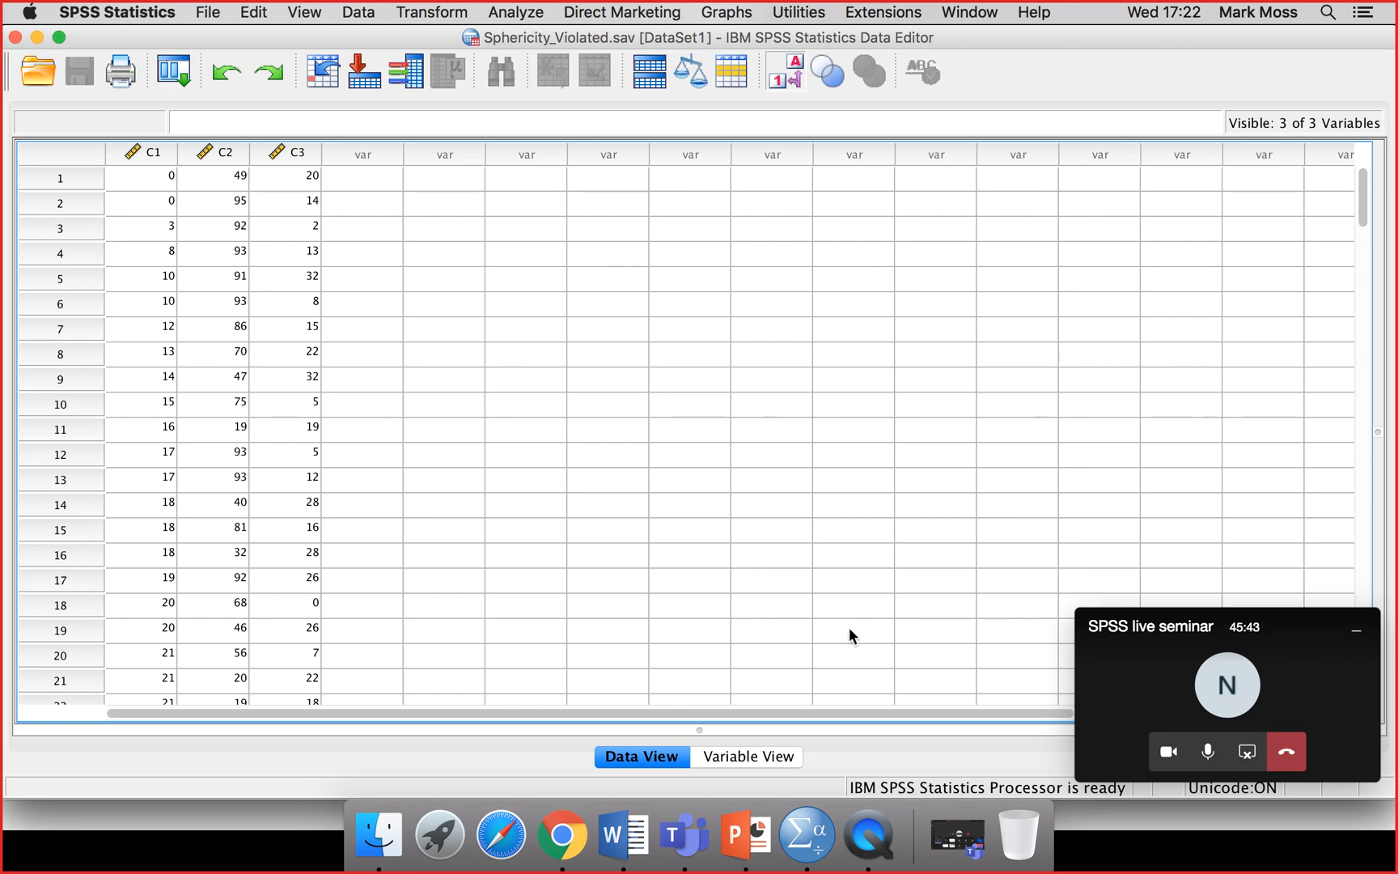
pyautogui.click(516, 13)
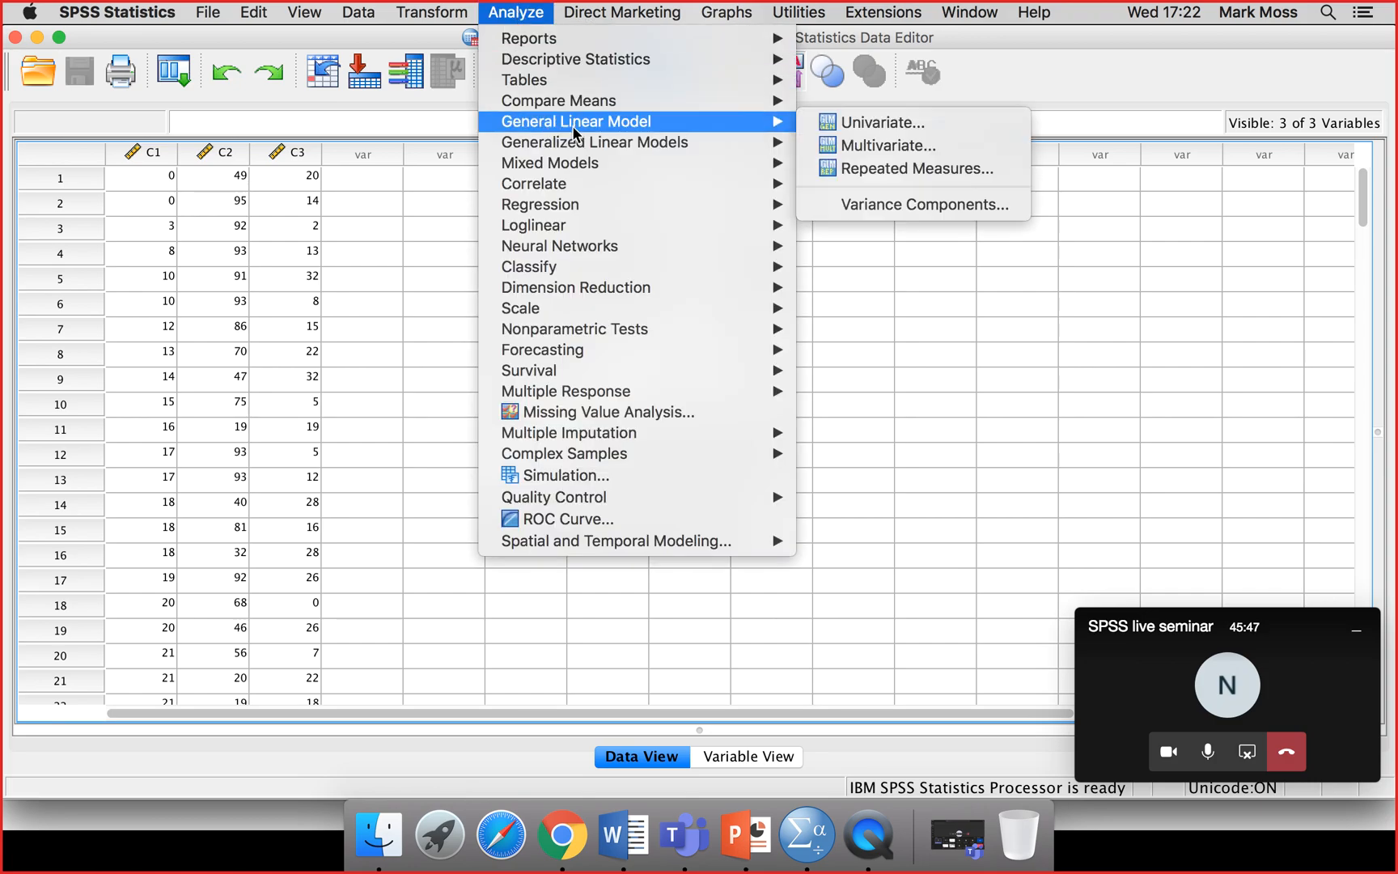
pyautogui.moveTo(760, 101)
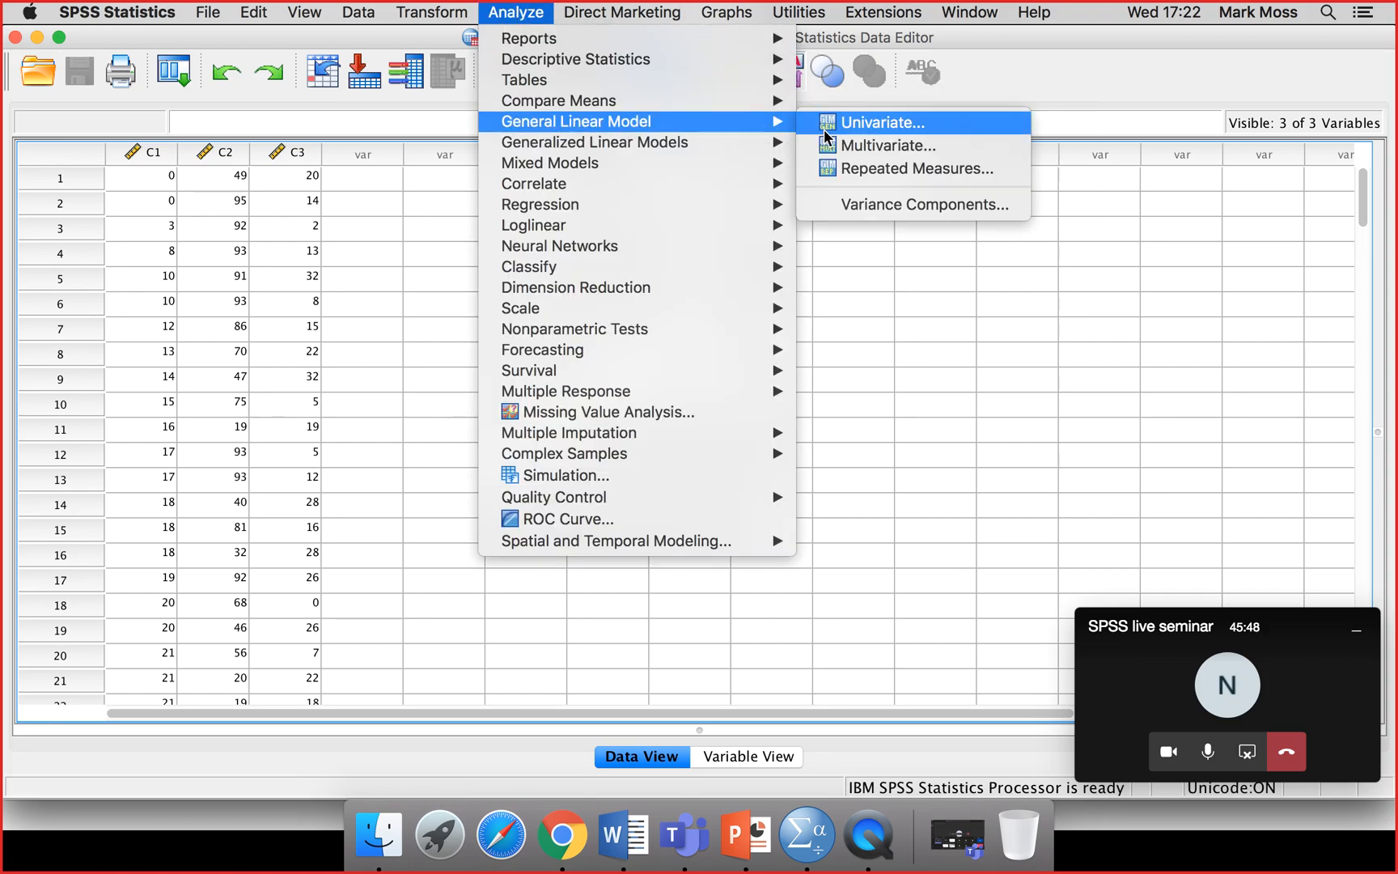
pyautogui.click(864, 168)
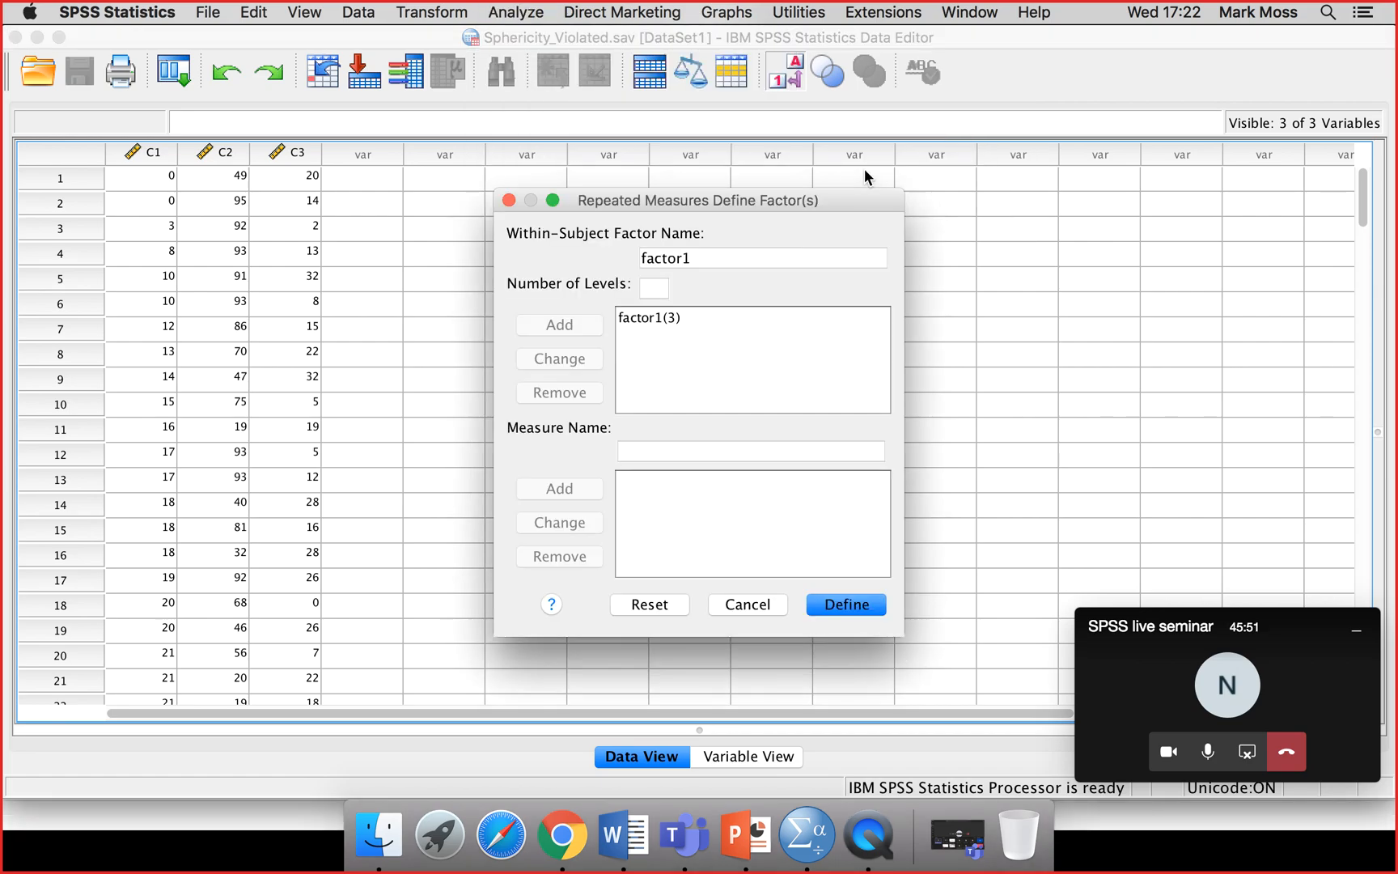
pyautogui.click(838, 607)
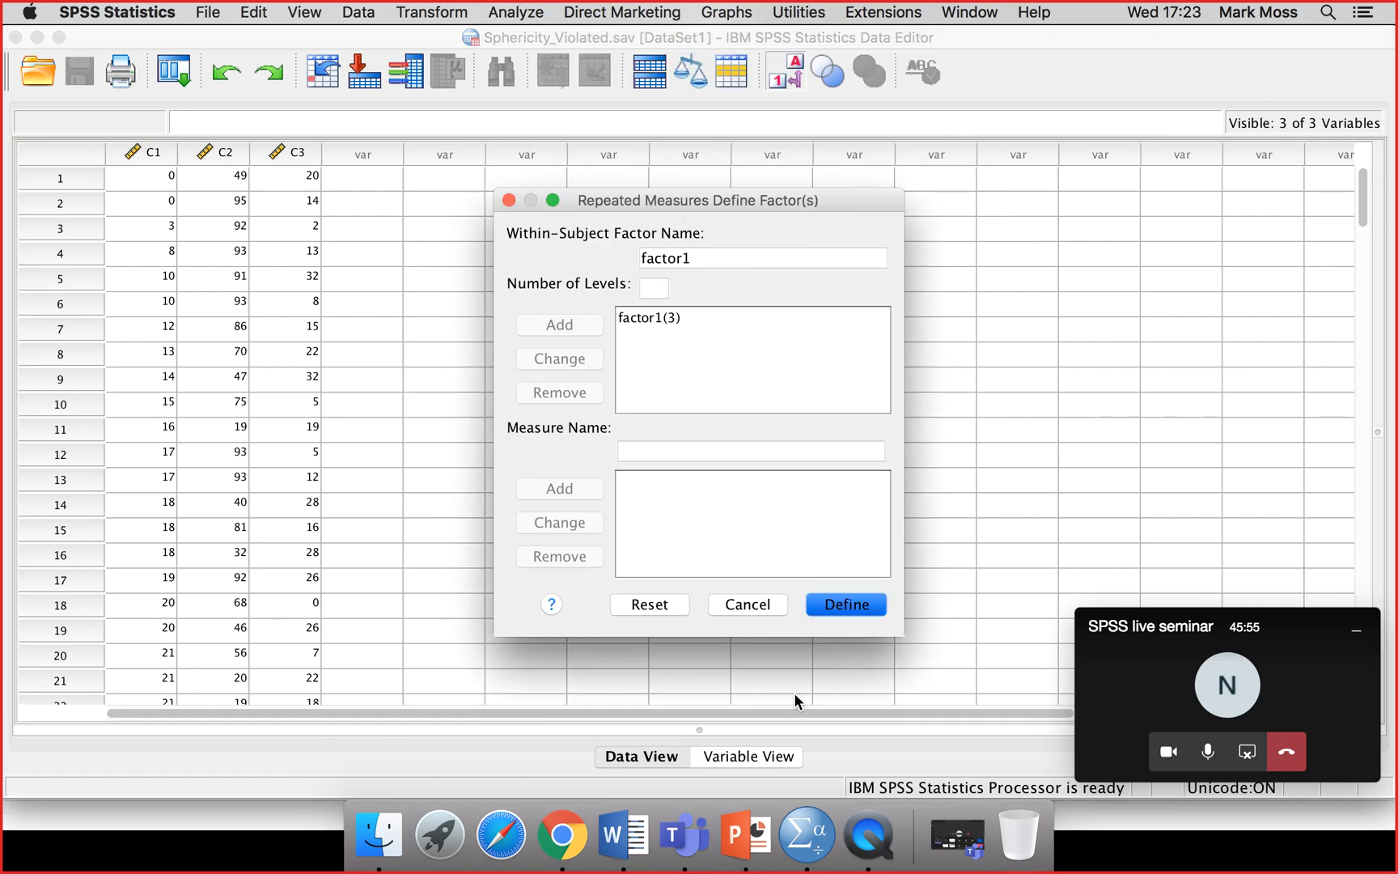
pyautogui.click(840, 607)
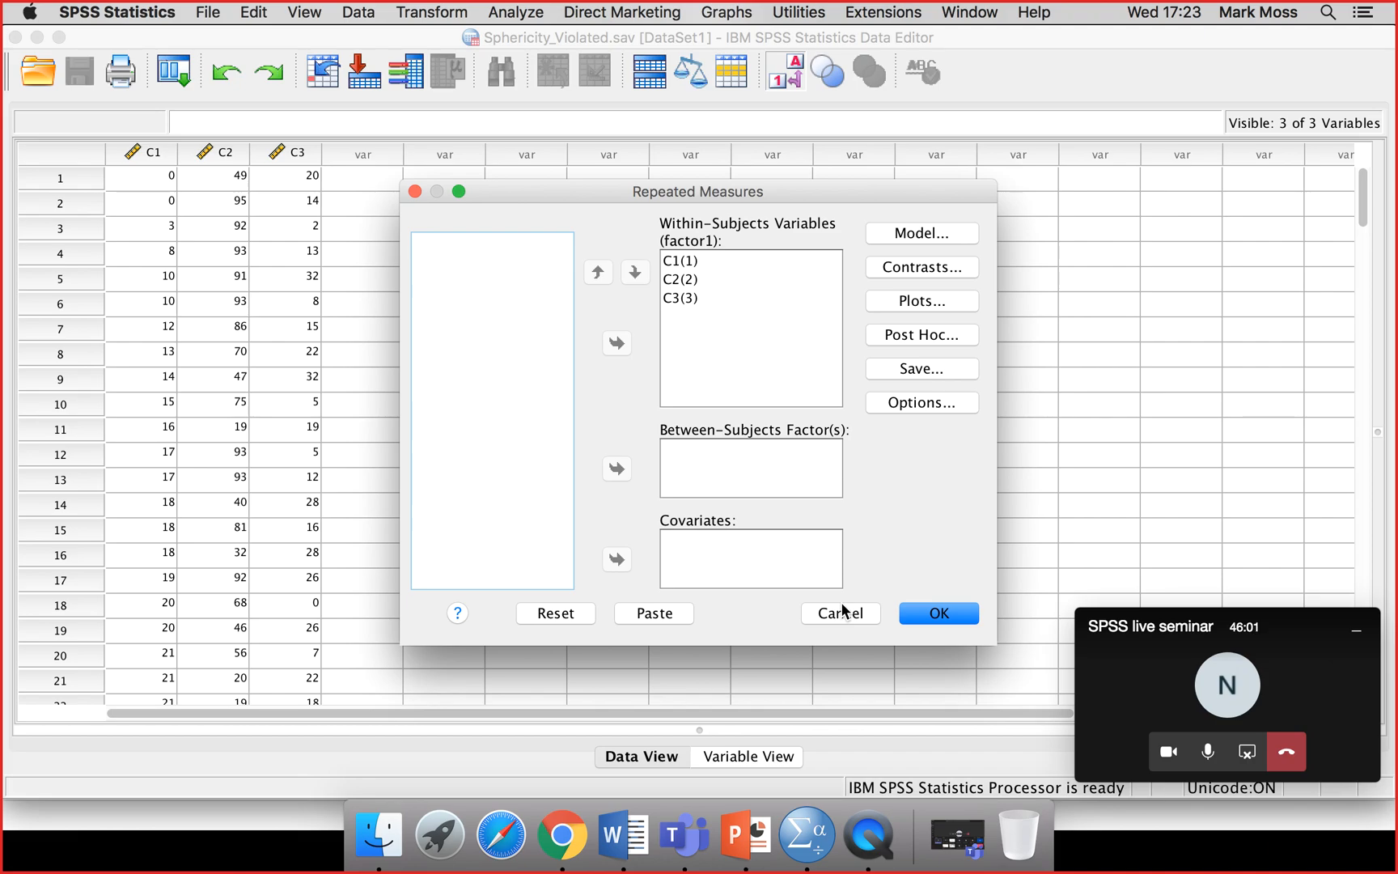
pyautogui.click(841, 611)
pyautogui.click(603, 479)
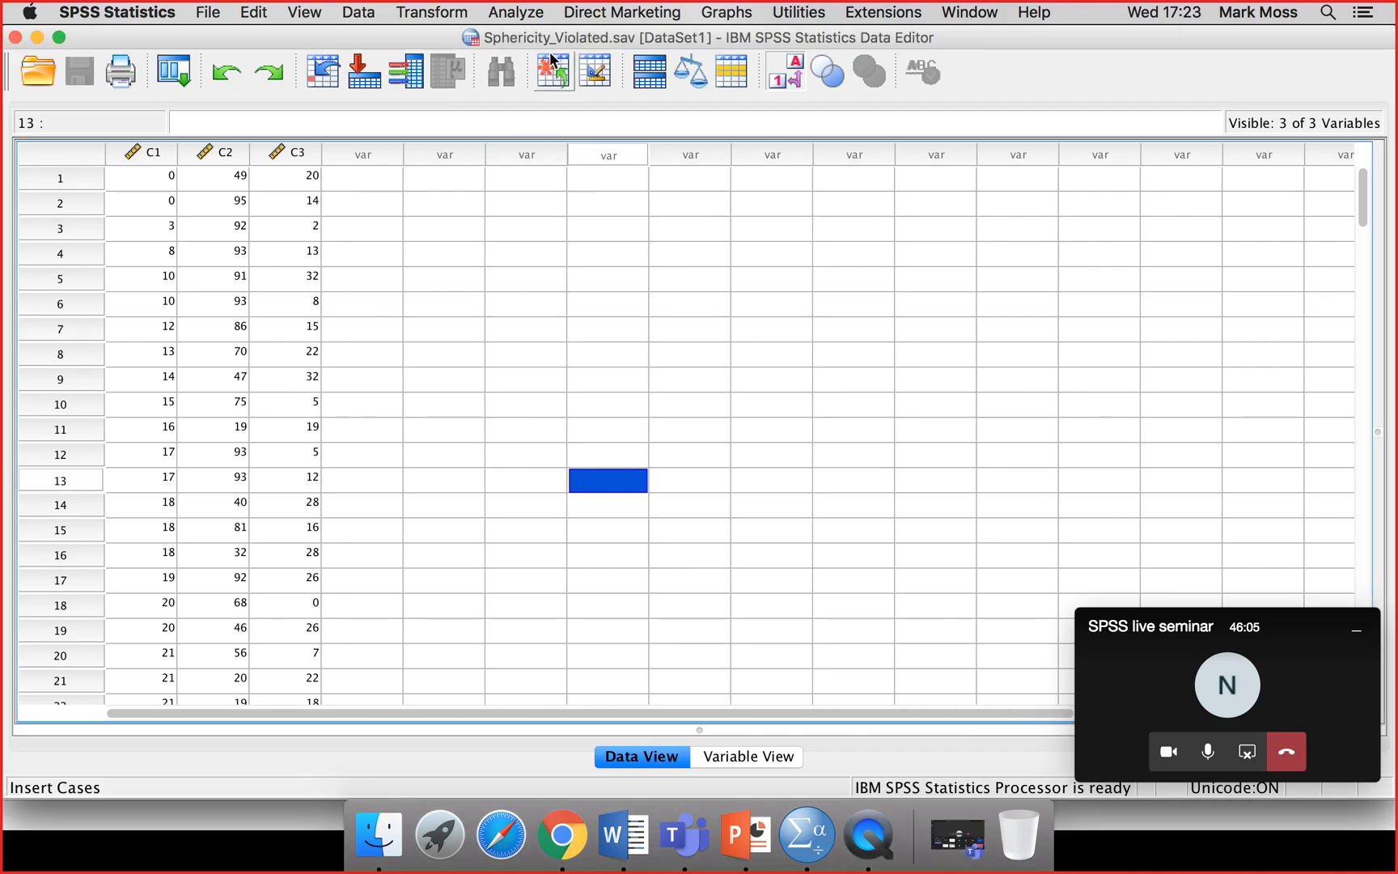
# Reset the General Linear Model repeated-measures setup and define the within-subject factor factor1 with 3 levels
pyautogui.click(523, 15)
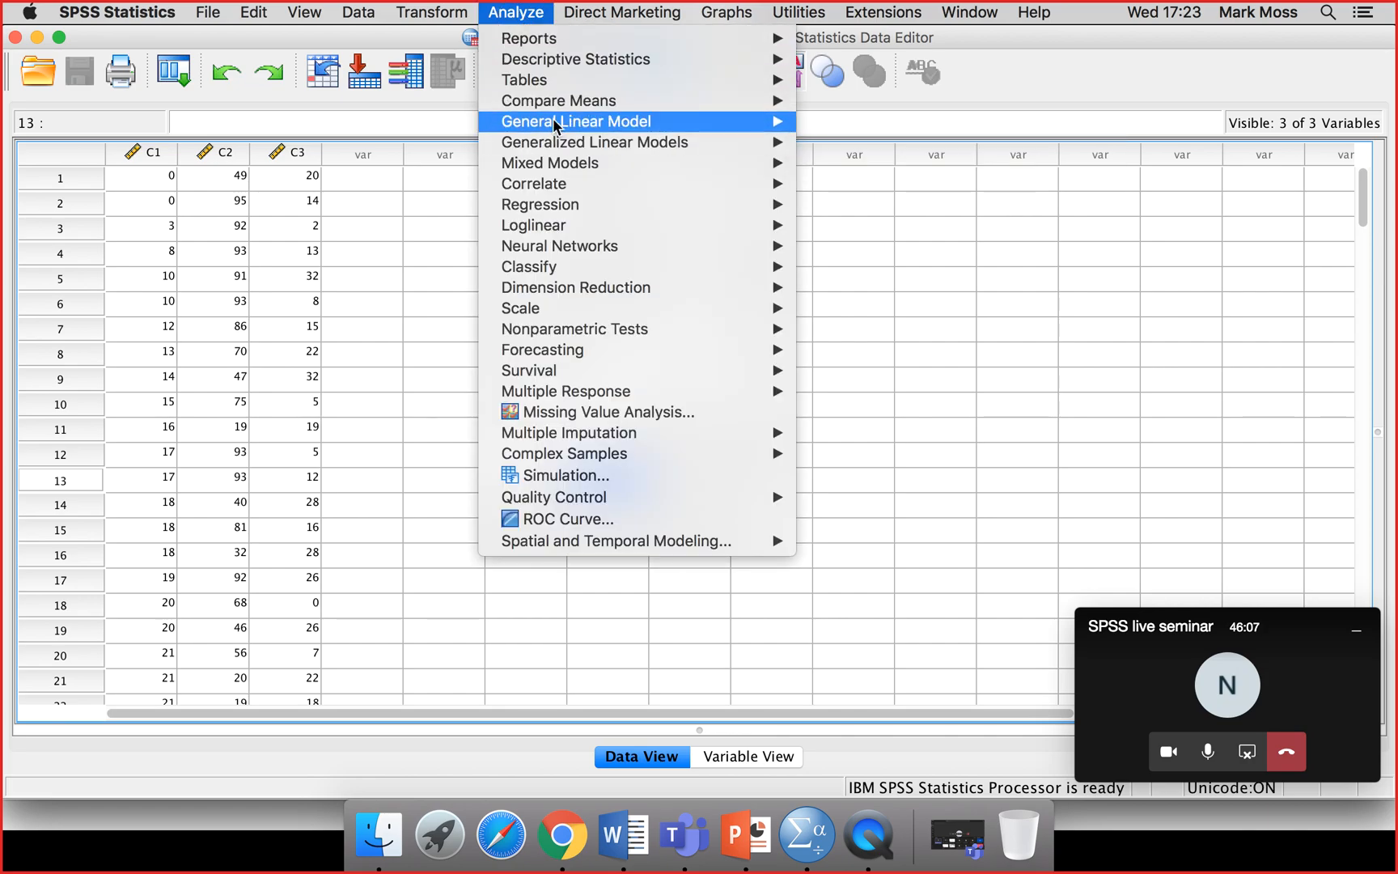
pyautogui.moveTo(598, 122)
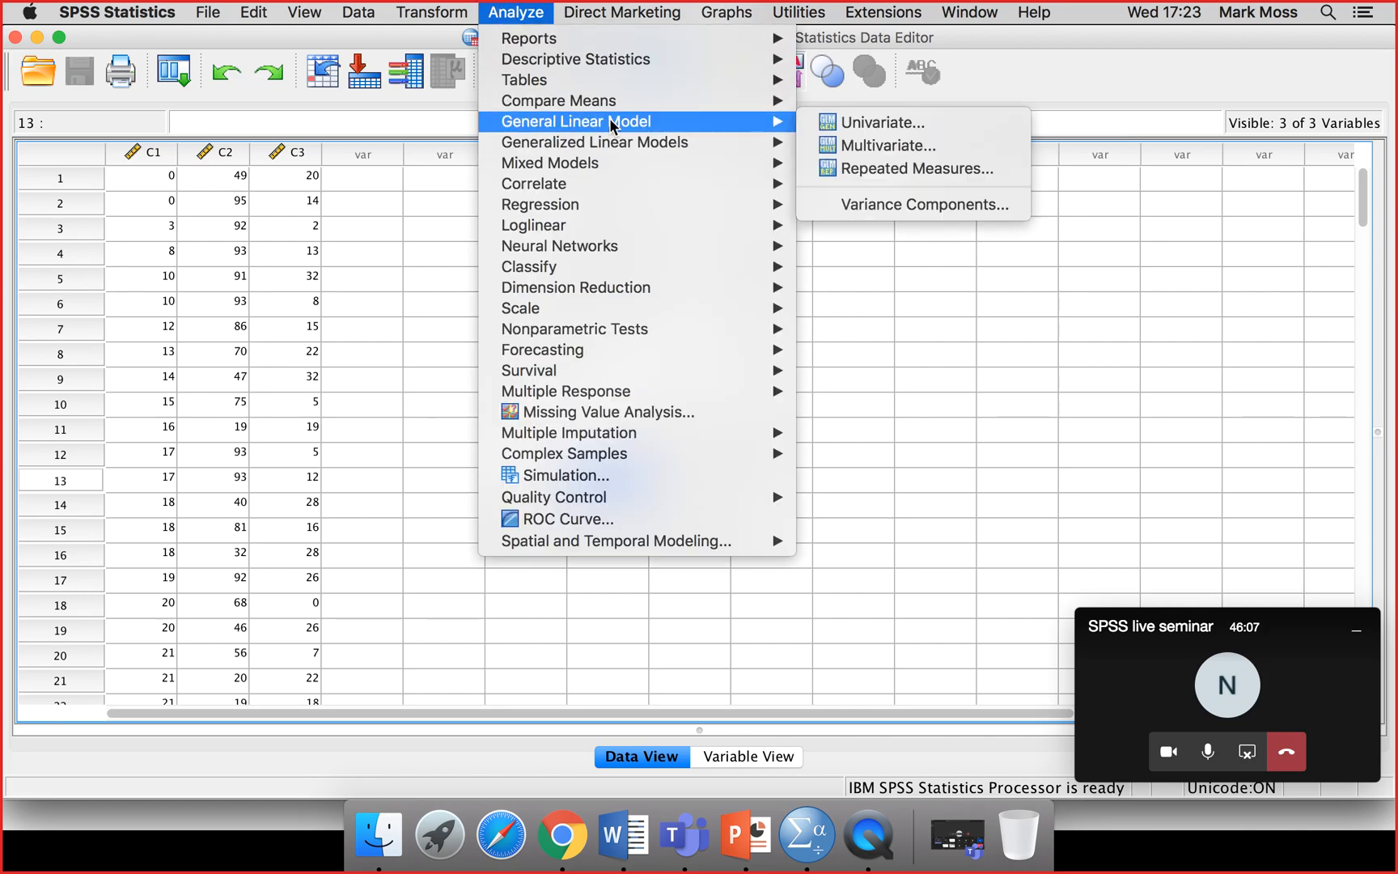
pyautogui.click(865, 168)
pyautogui.click(629, 604)
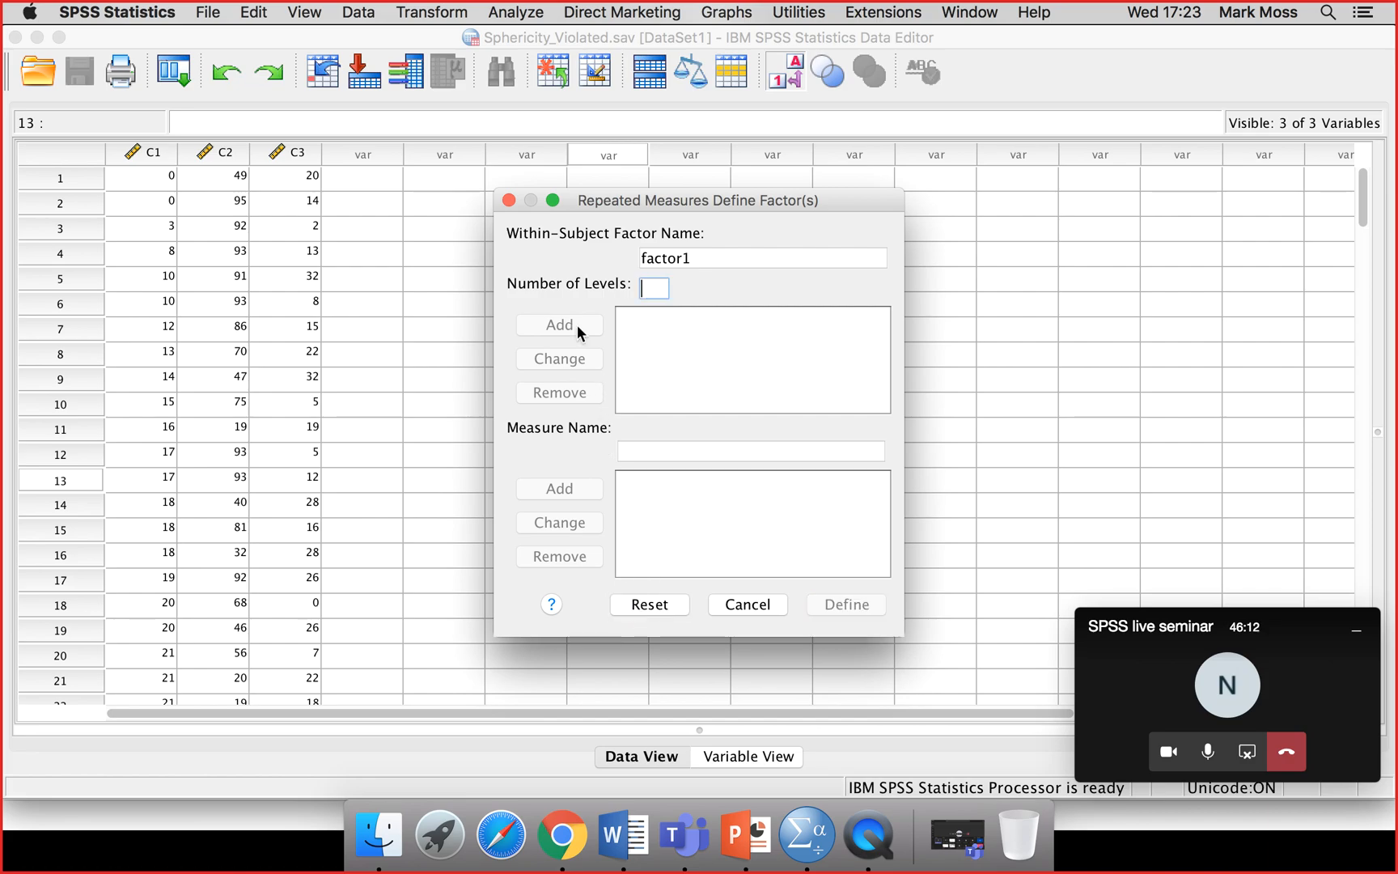
pyautogui.write('3')
pyautogui.click(555, 327)
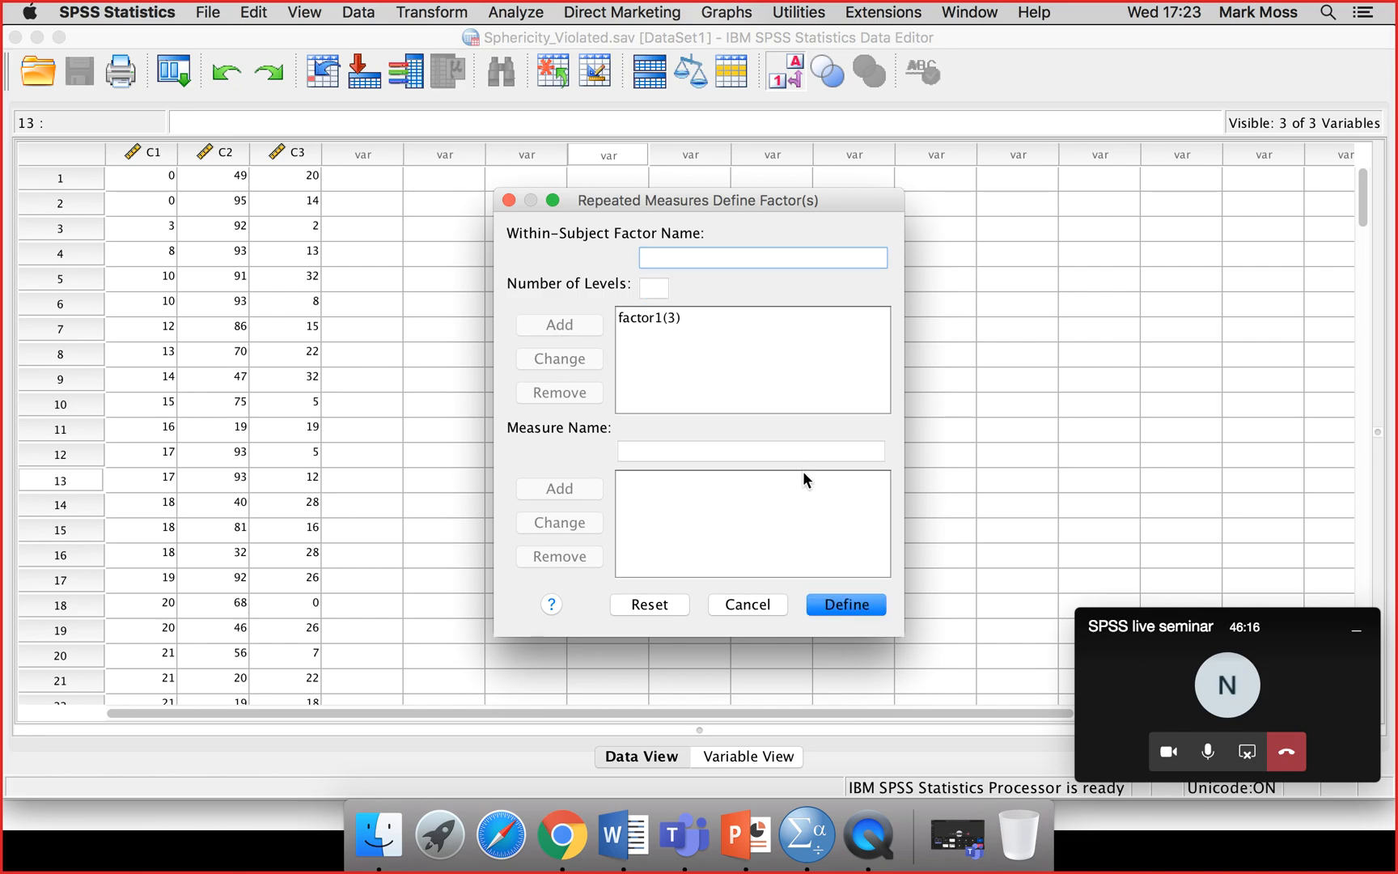
pyautogui.click(837, 606)
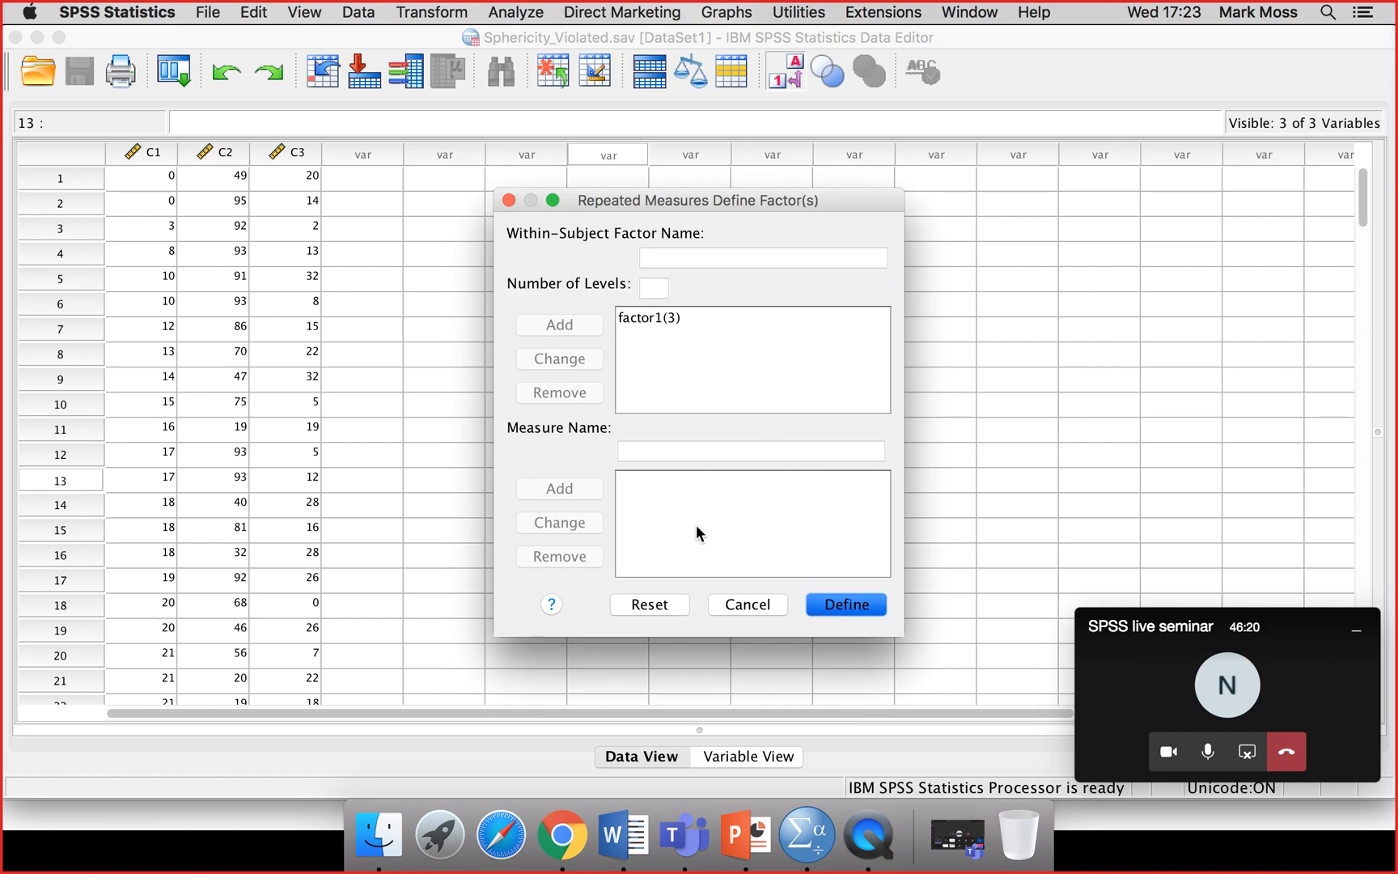
pyautogui.click(828, 607)
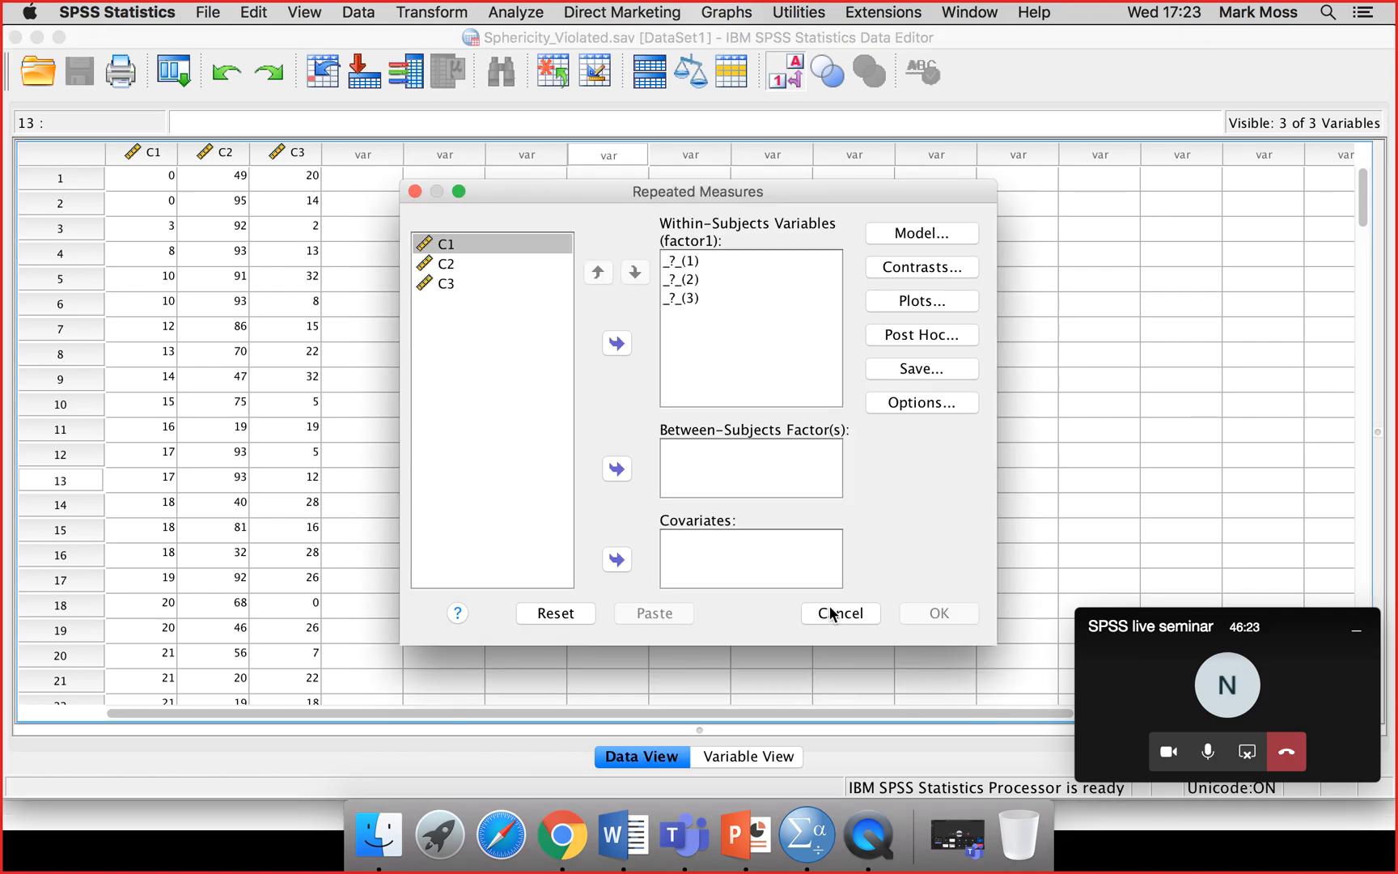
# Assign C1, C2 and C3 as the within-subjects variables of factor1 and run the analysis
pyautogui.moveTo(472, 243); pyautogui.dragTo(460, 283)
pyautogui.click(617, 343)
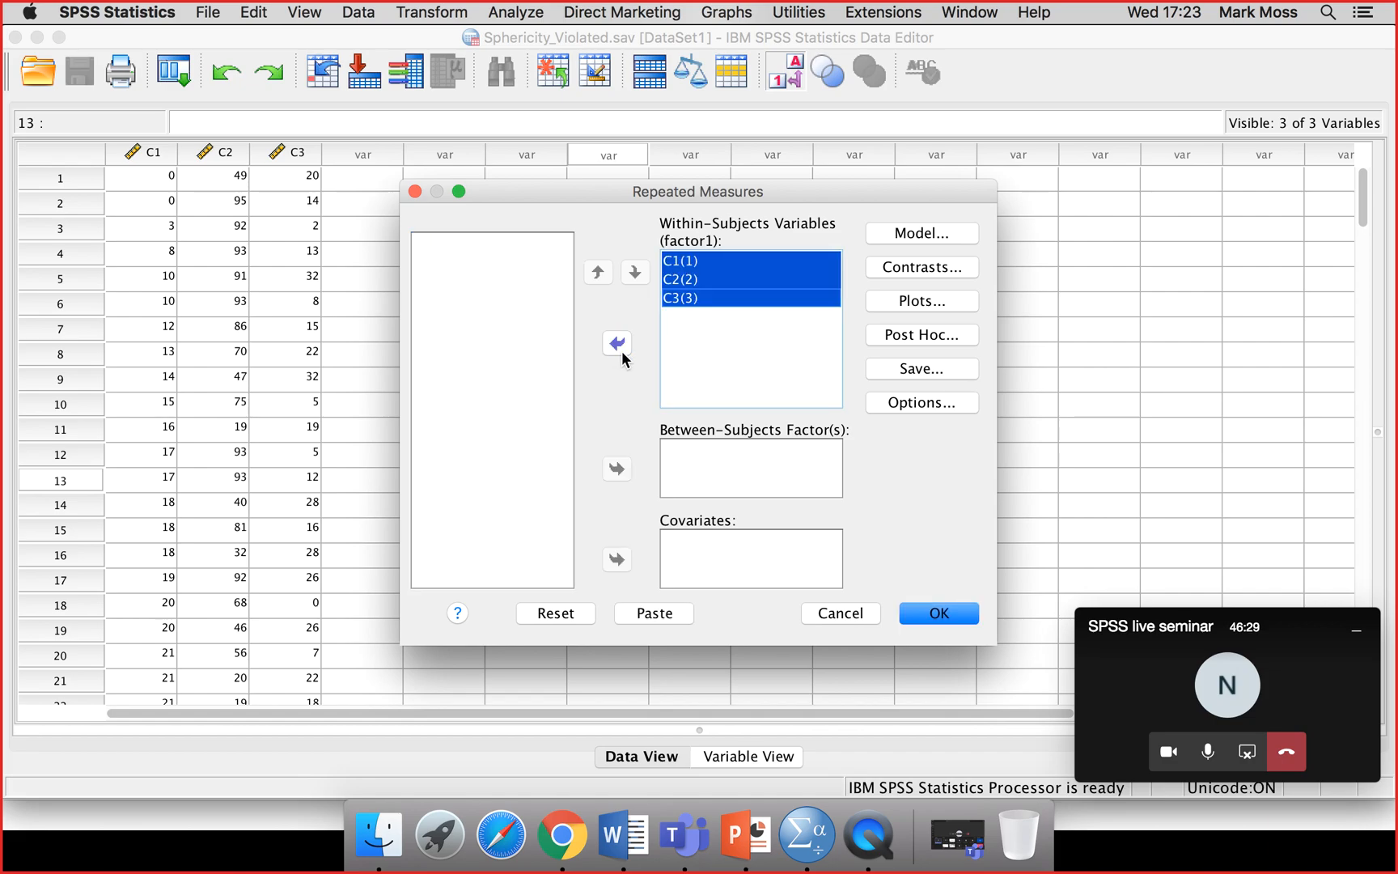
pyautogui.click(939, 615)
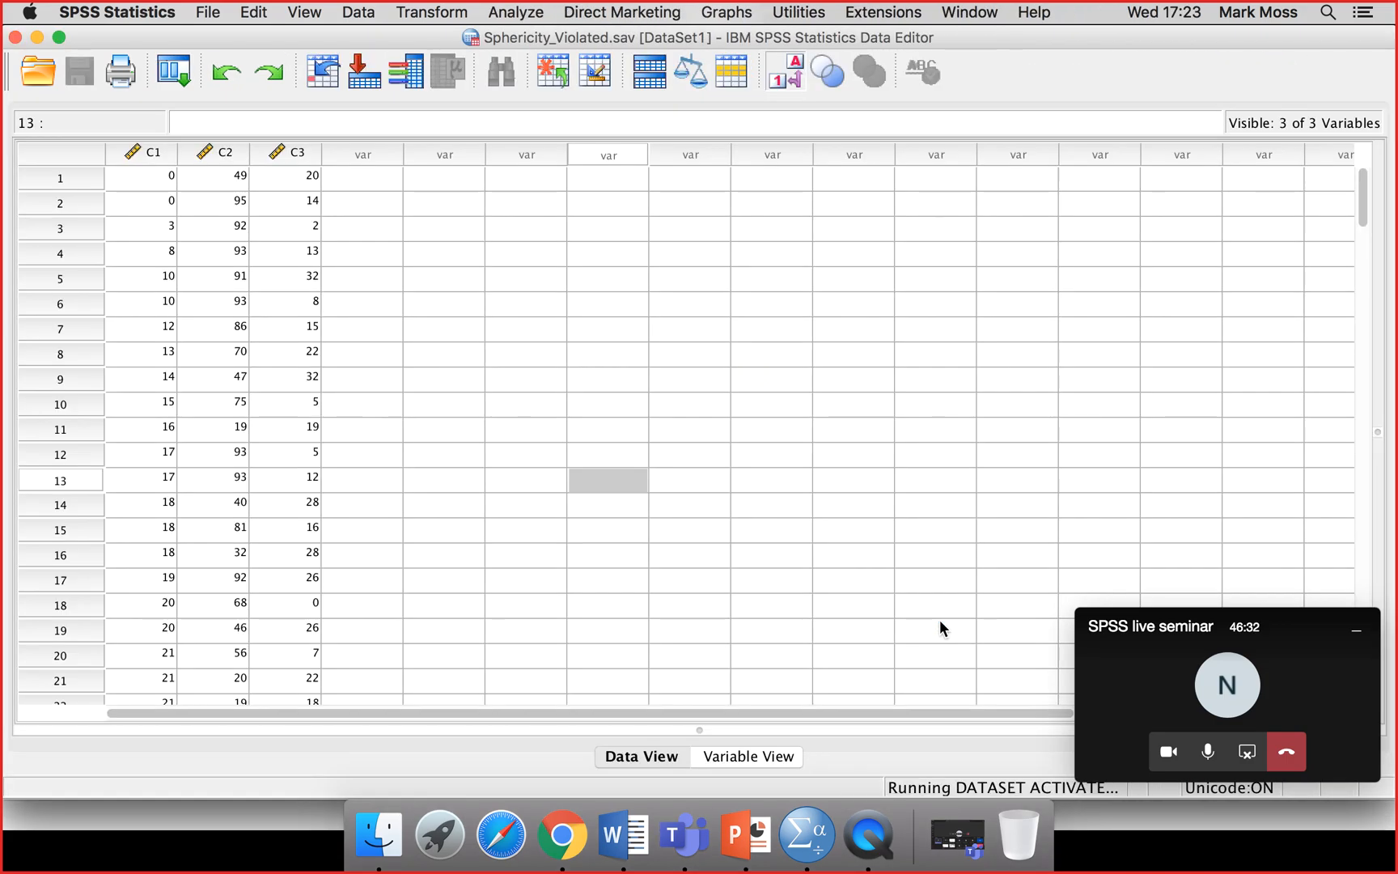
# Examine Mauchly's Test of Sphericity and the Tests of Within-Subjects Effects for the Sphericity_Violated data in the Output2 document
pyautogui.rightClick(809, 846)
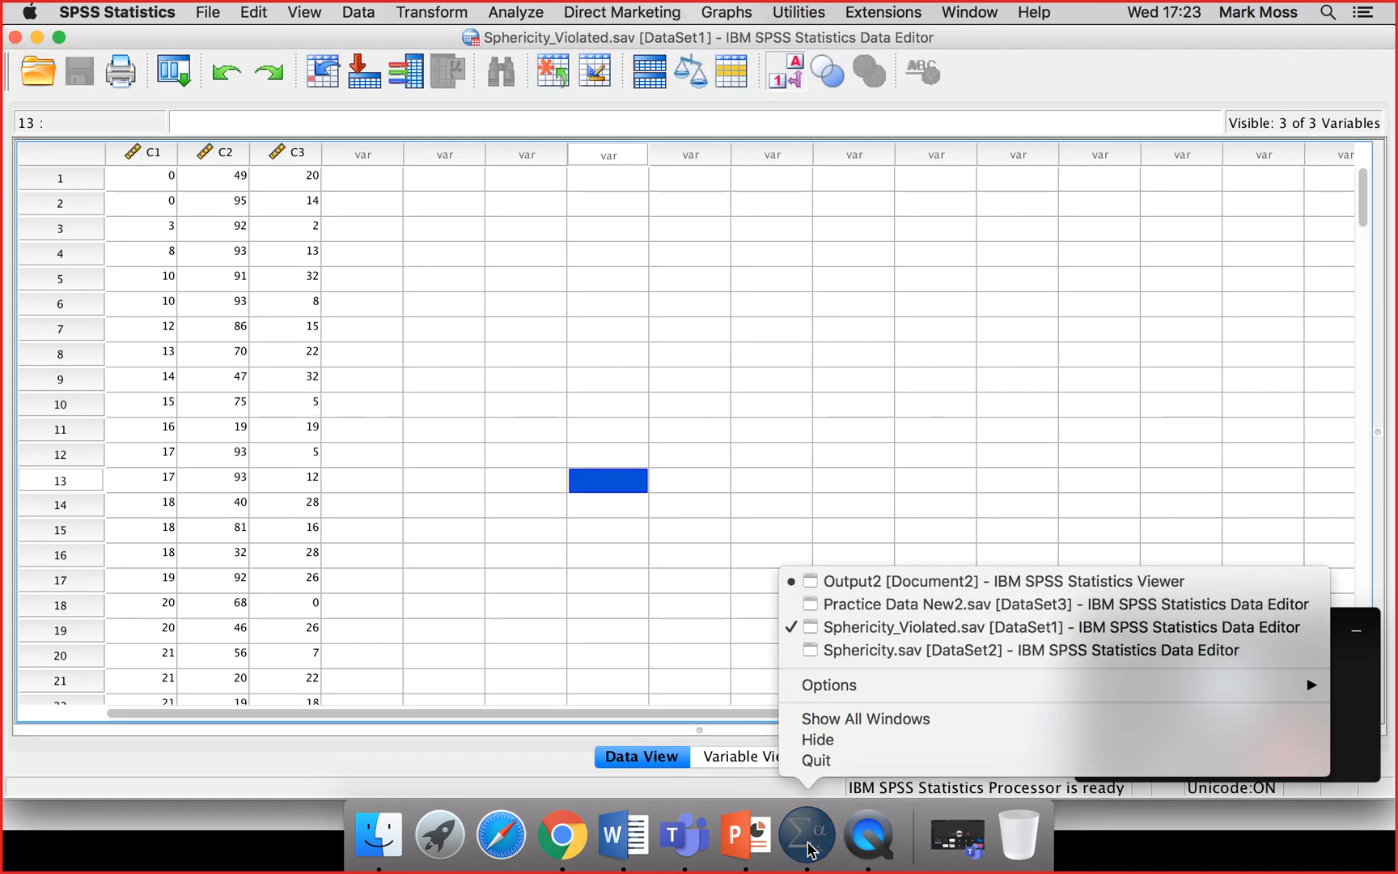
pyautogui.click(868, 584)
pyautogui.click(867, 583)
pyautogui.press('Down')
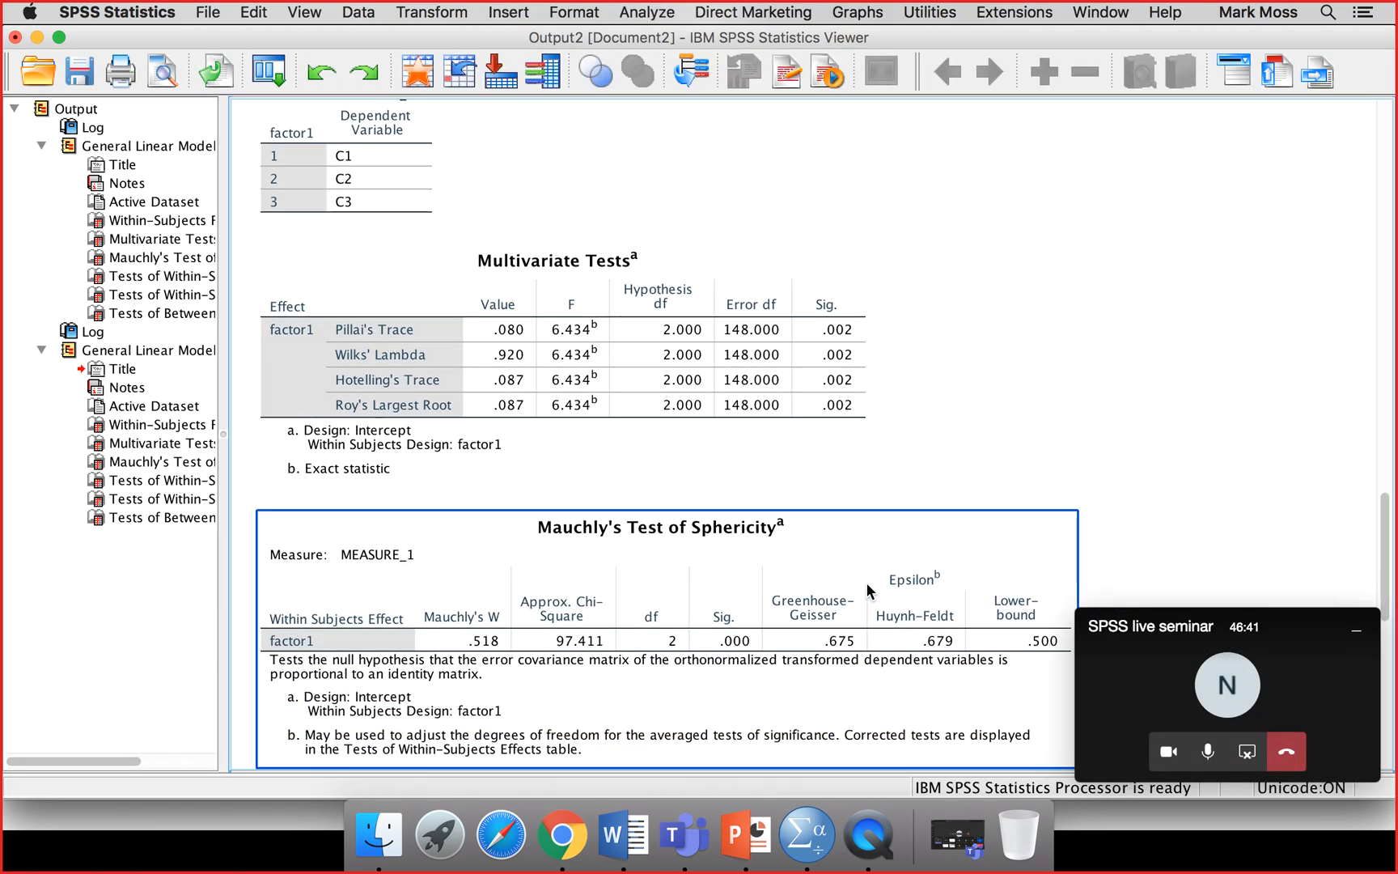
pyautogui.scroll(-5, 867, 582)
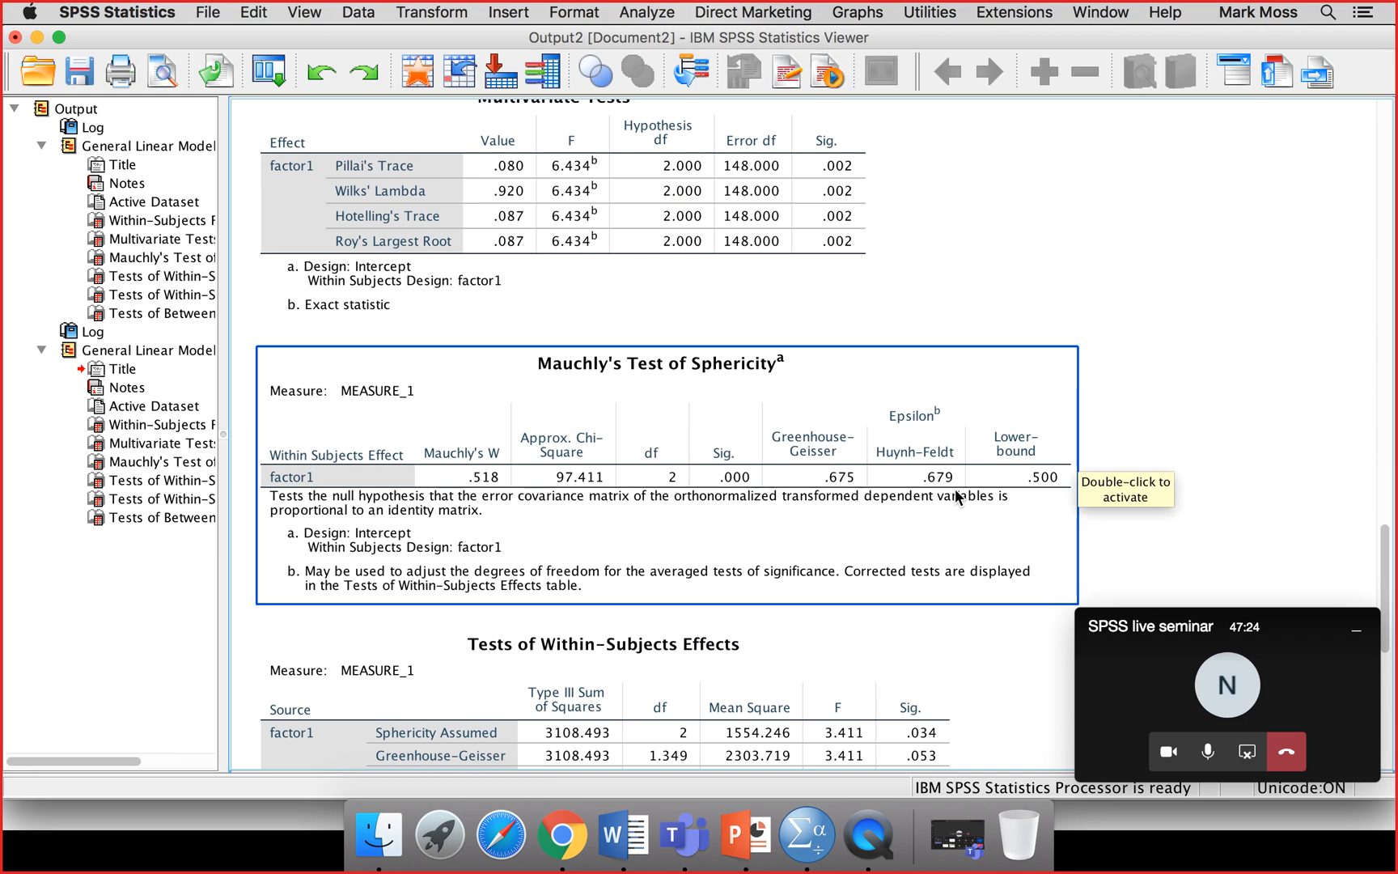
pyautogui.scroll(-3, 955, 489)
pyautogui.scroll(-2, 956, 492)
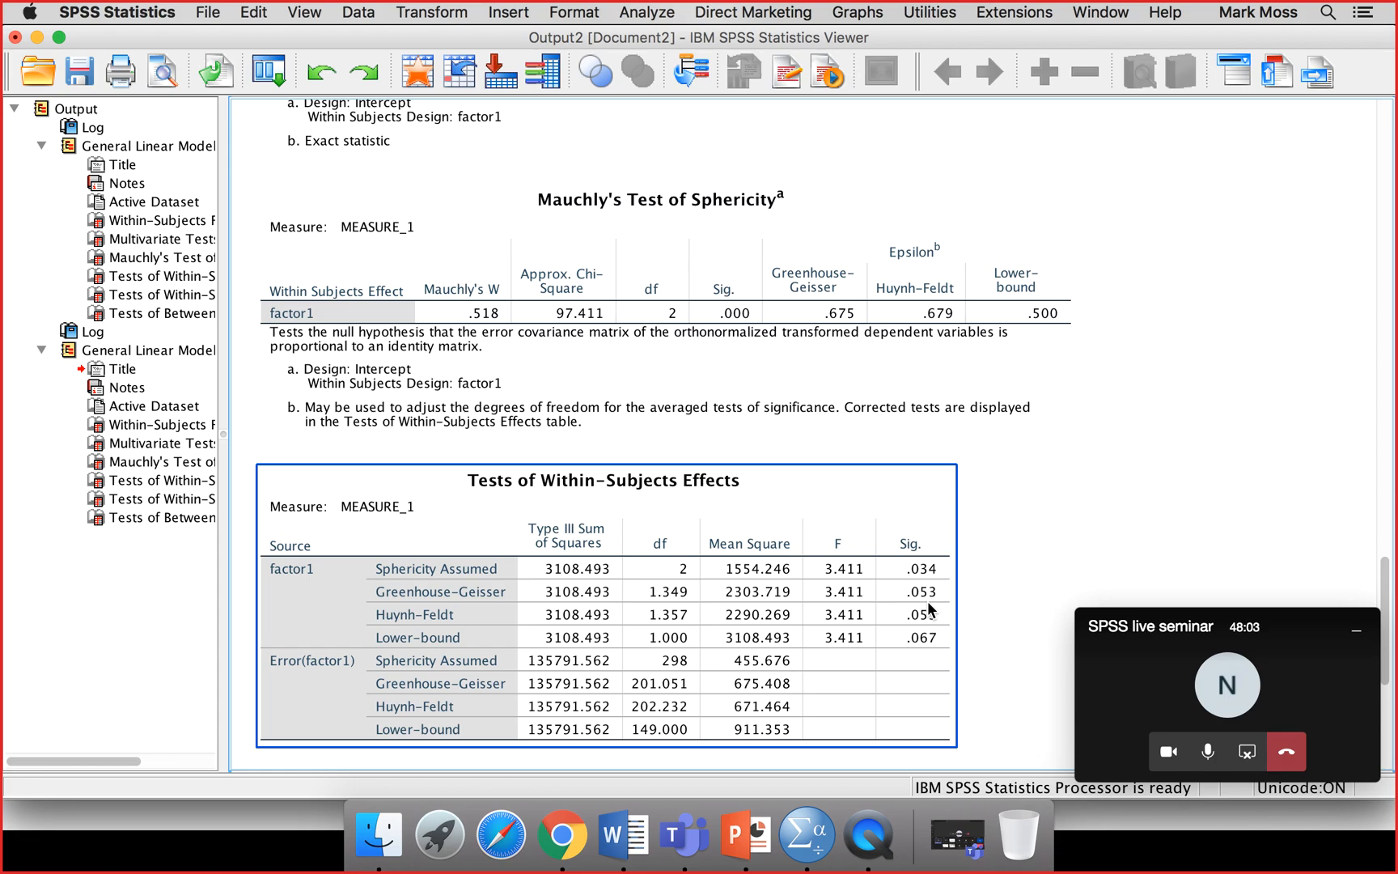
pyautogui.click(682, 332)
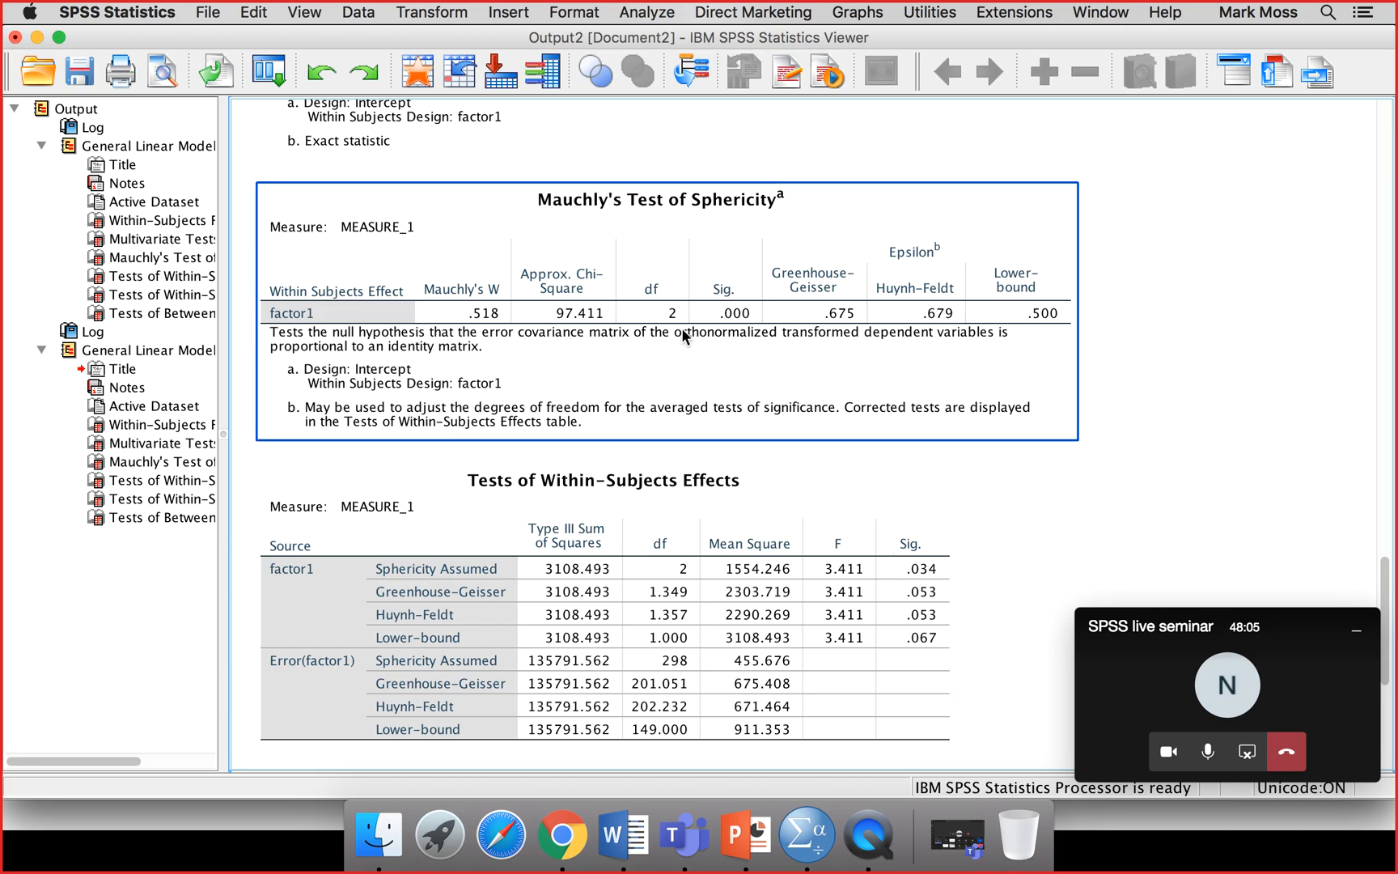
pyautogui.click(1109, 512)
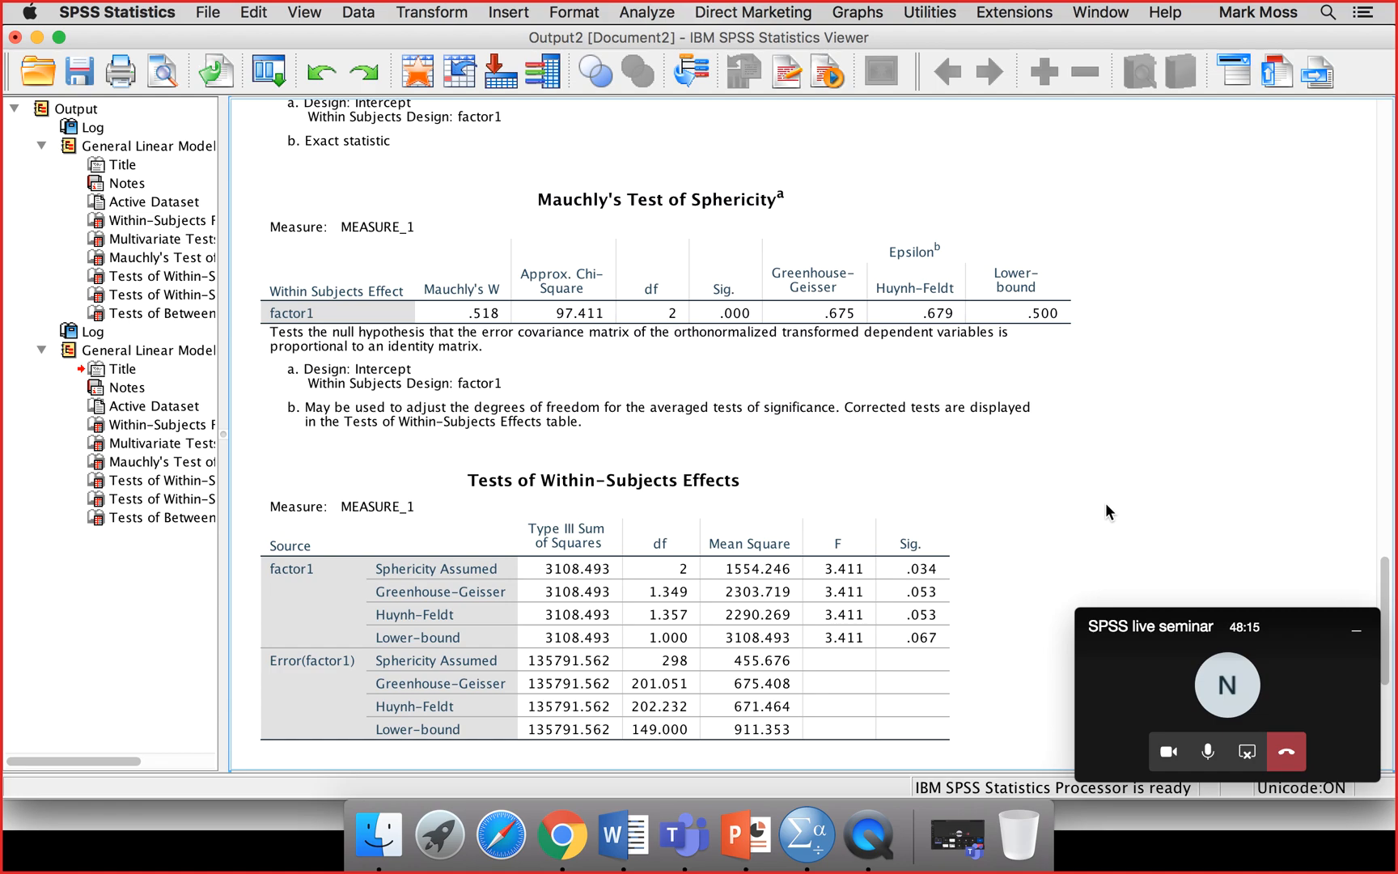
pyautogui.click(947, 543)
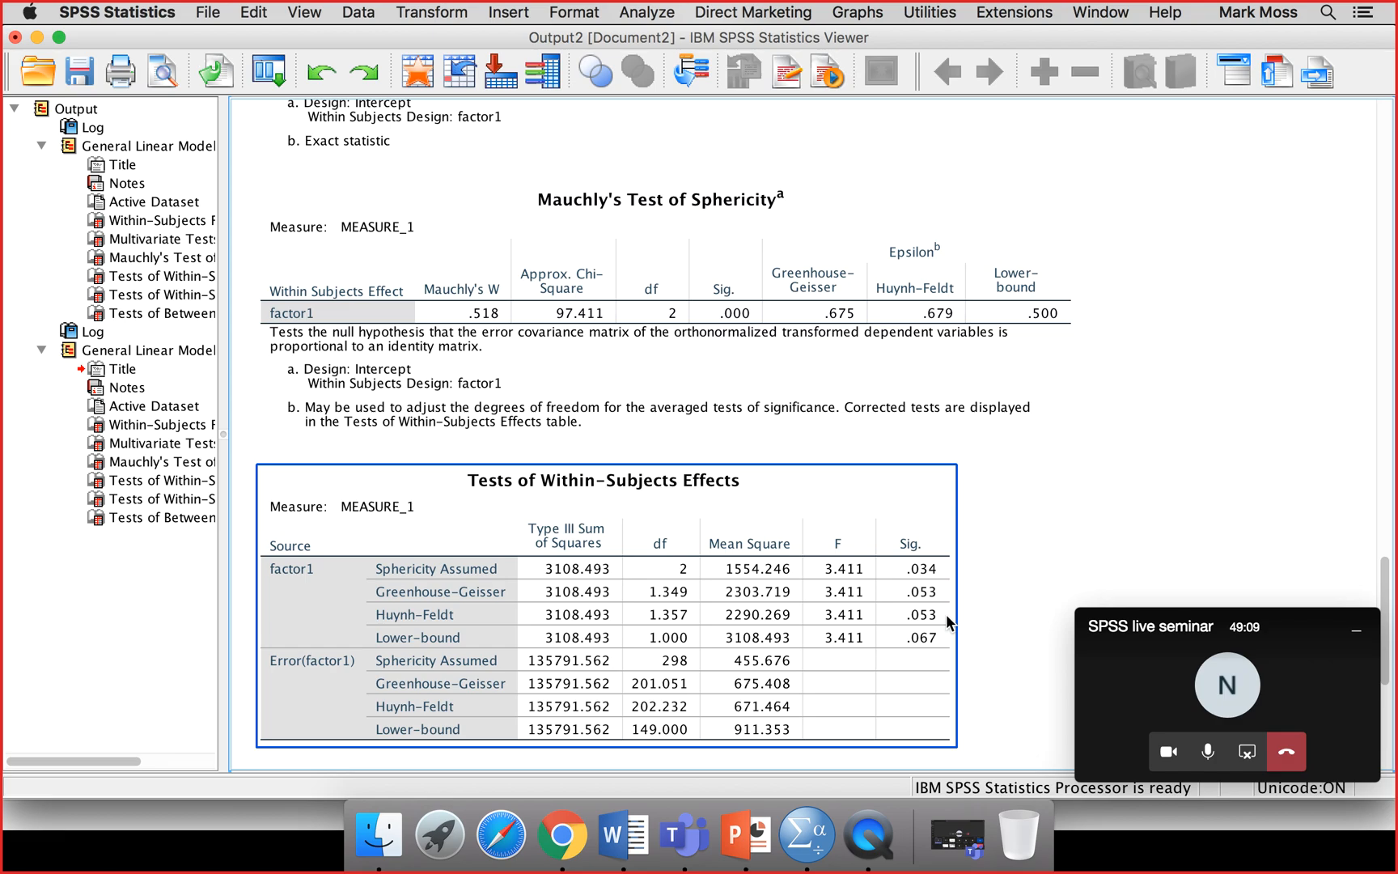
pyautogui.click(882, 428)
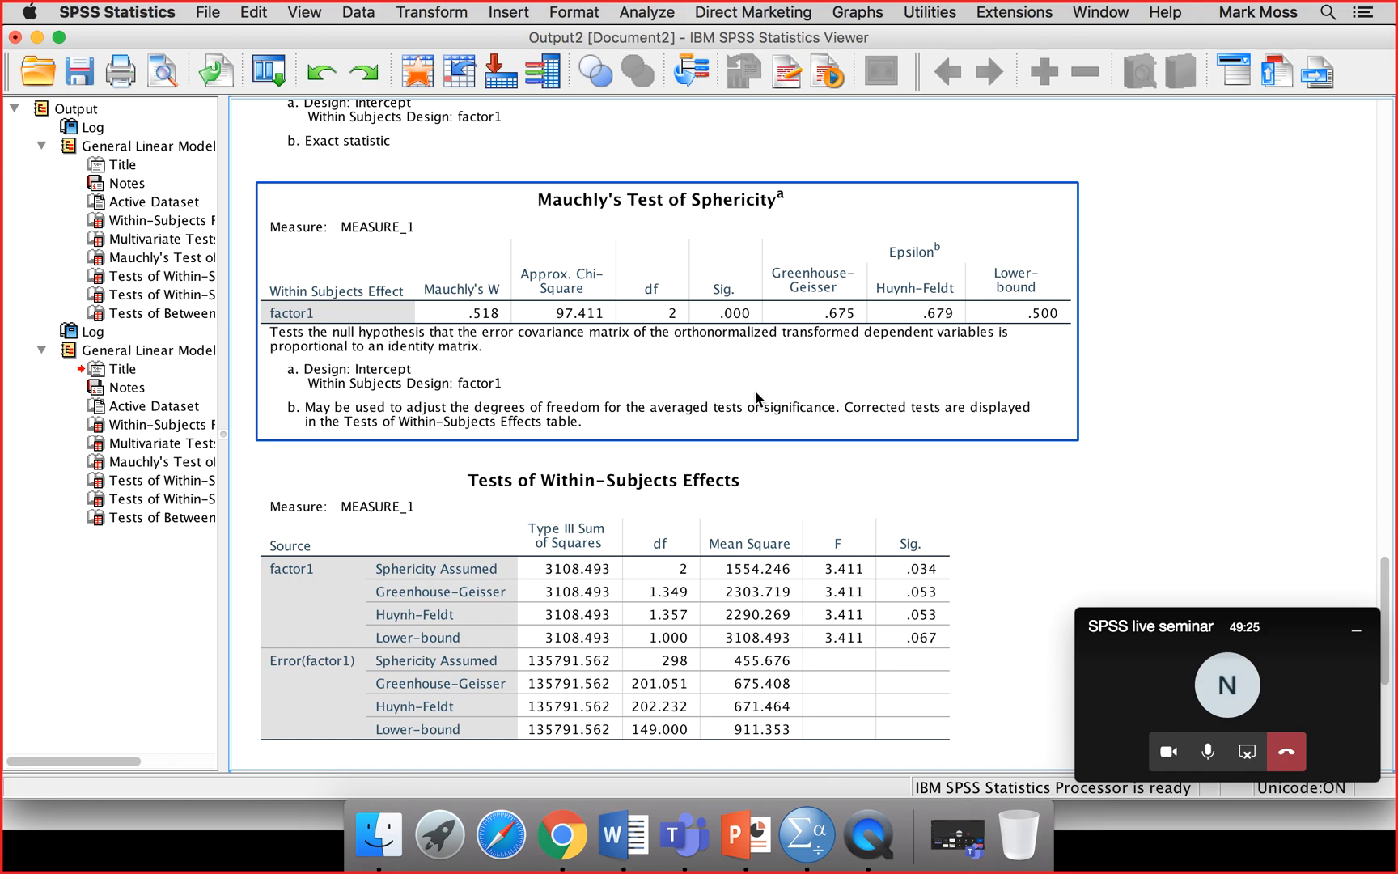
pyautogui.click(914, 508)
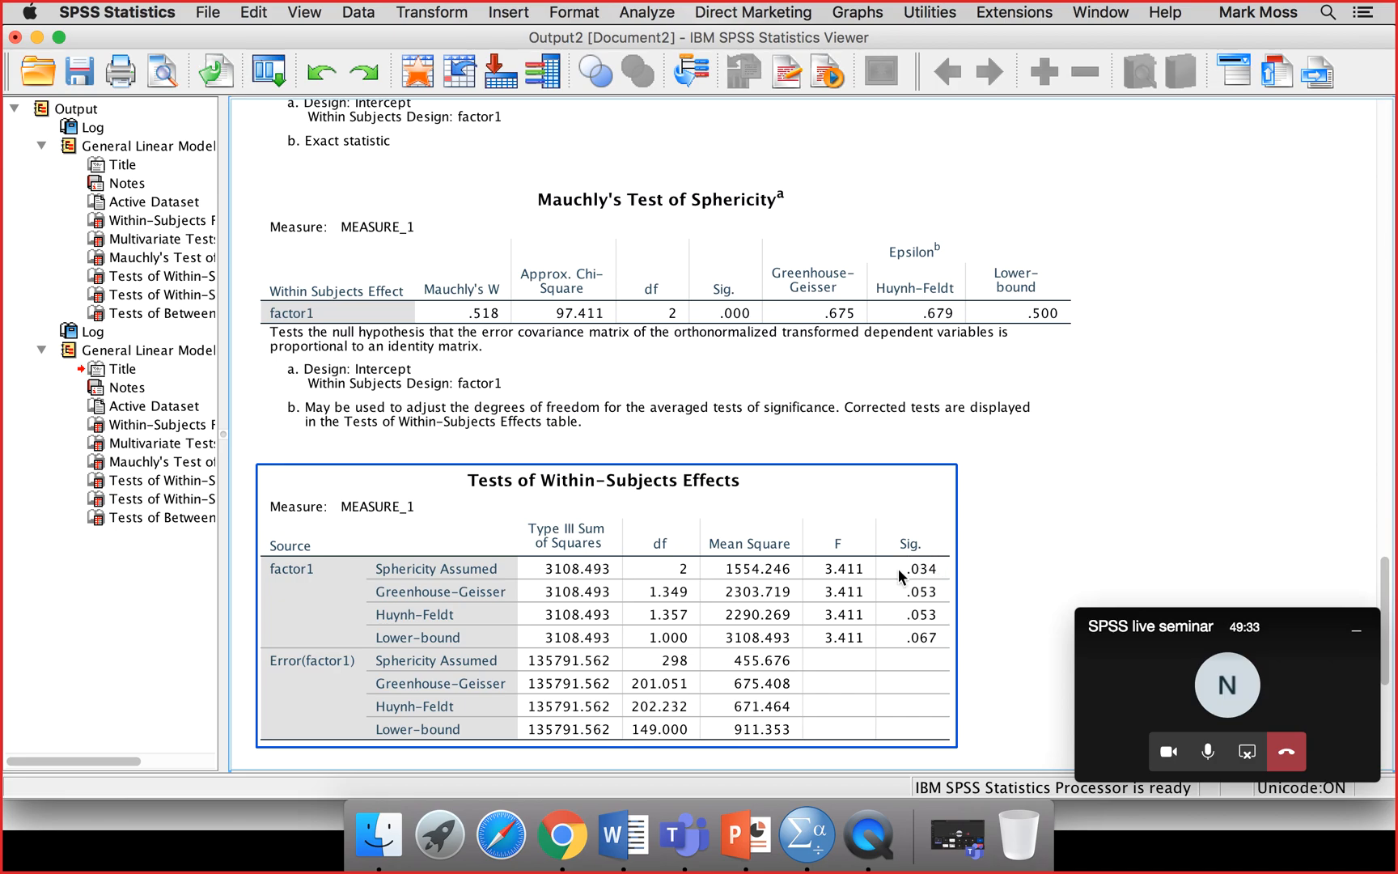
# Compare the within-subjects effects tables of the first and second analyses, ending at the second analysis's Tests of Between-Subjects Effects
pyautogui.scroll(3, 963, 502)
pyautogui.scroll(-15, 956, 475)
pyautogui.click(956, 477)
pyautogui.scroll(-5, 955, 483)
pyautogui.click(955, 483)
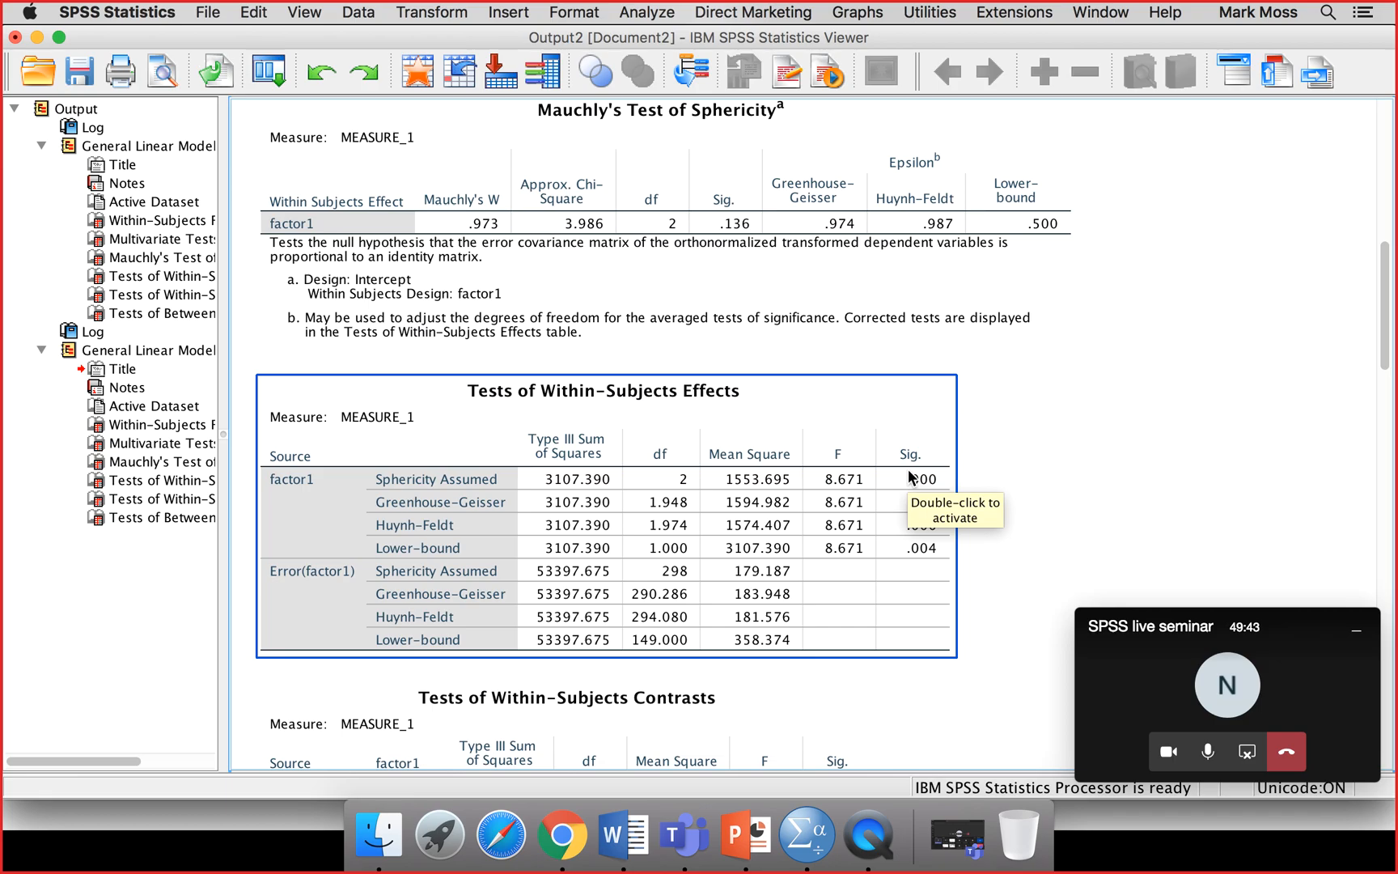
pyautogui.scroll(-15, 909, 476)
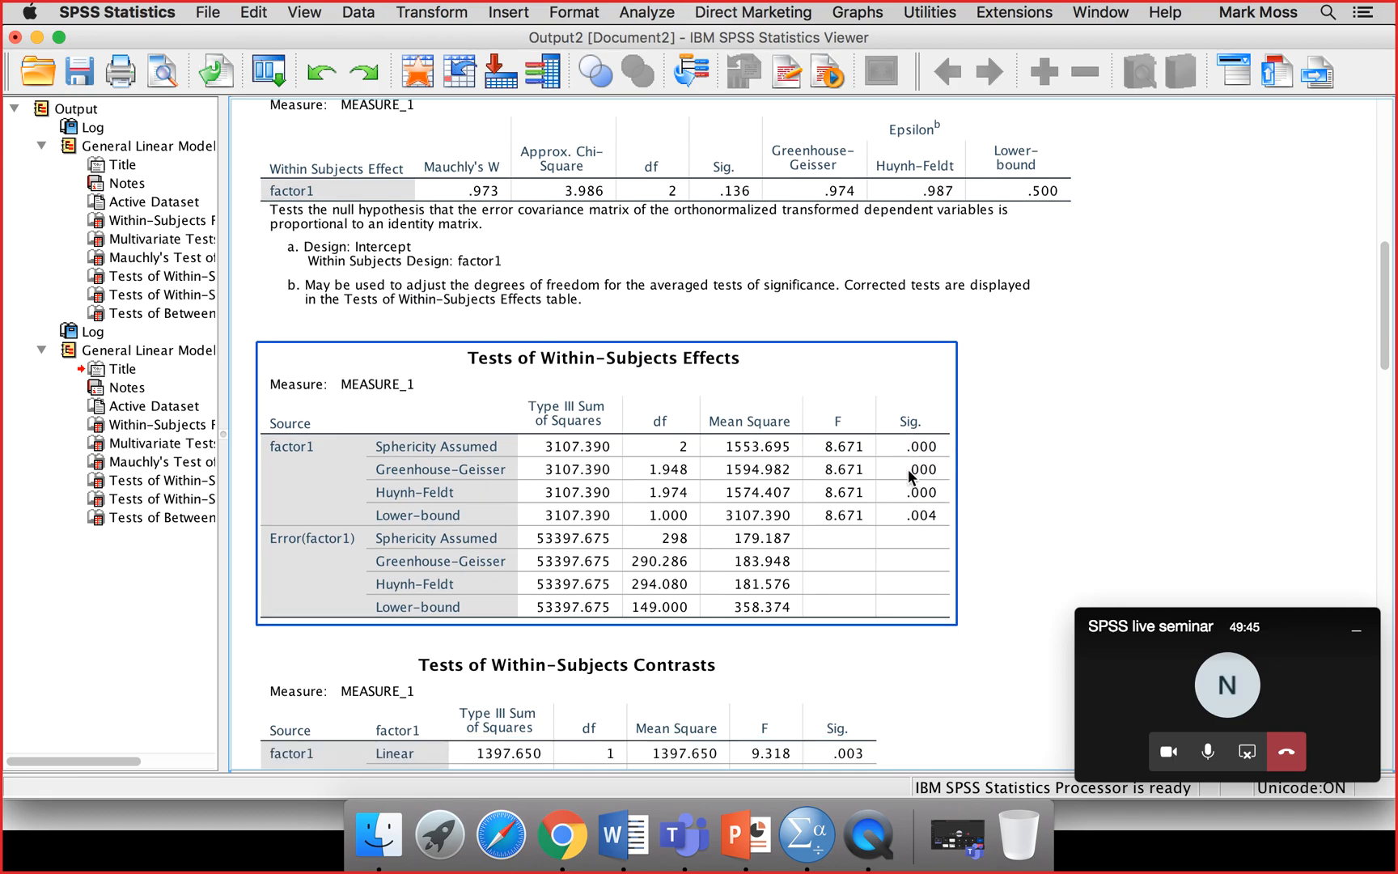
pyautogui.scroll(-5, 874, 425)
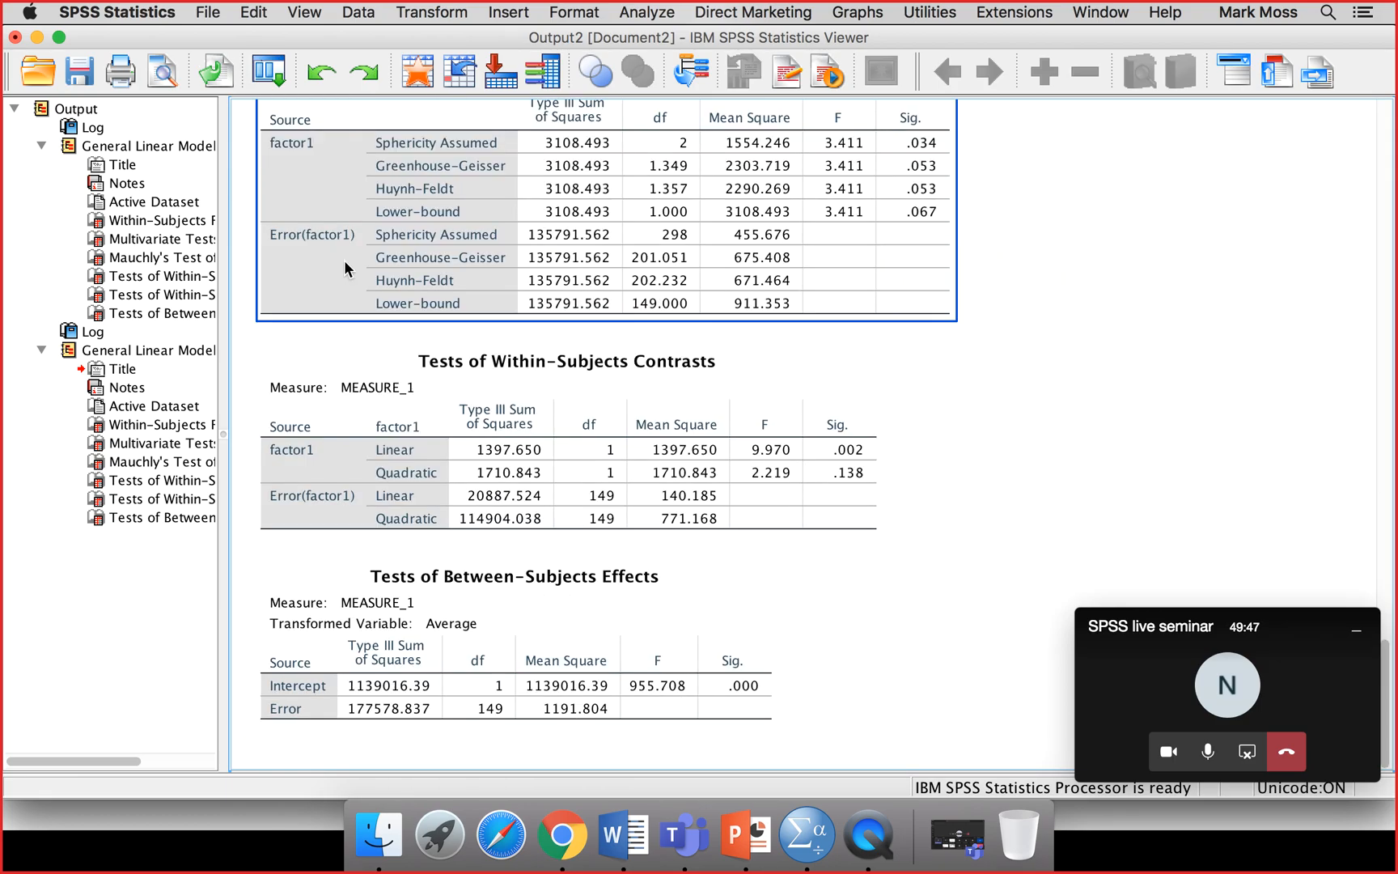
pyautogui.click(557, 596)
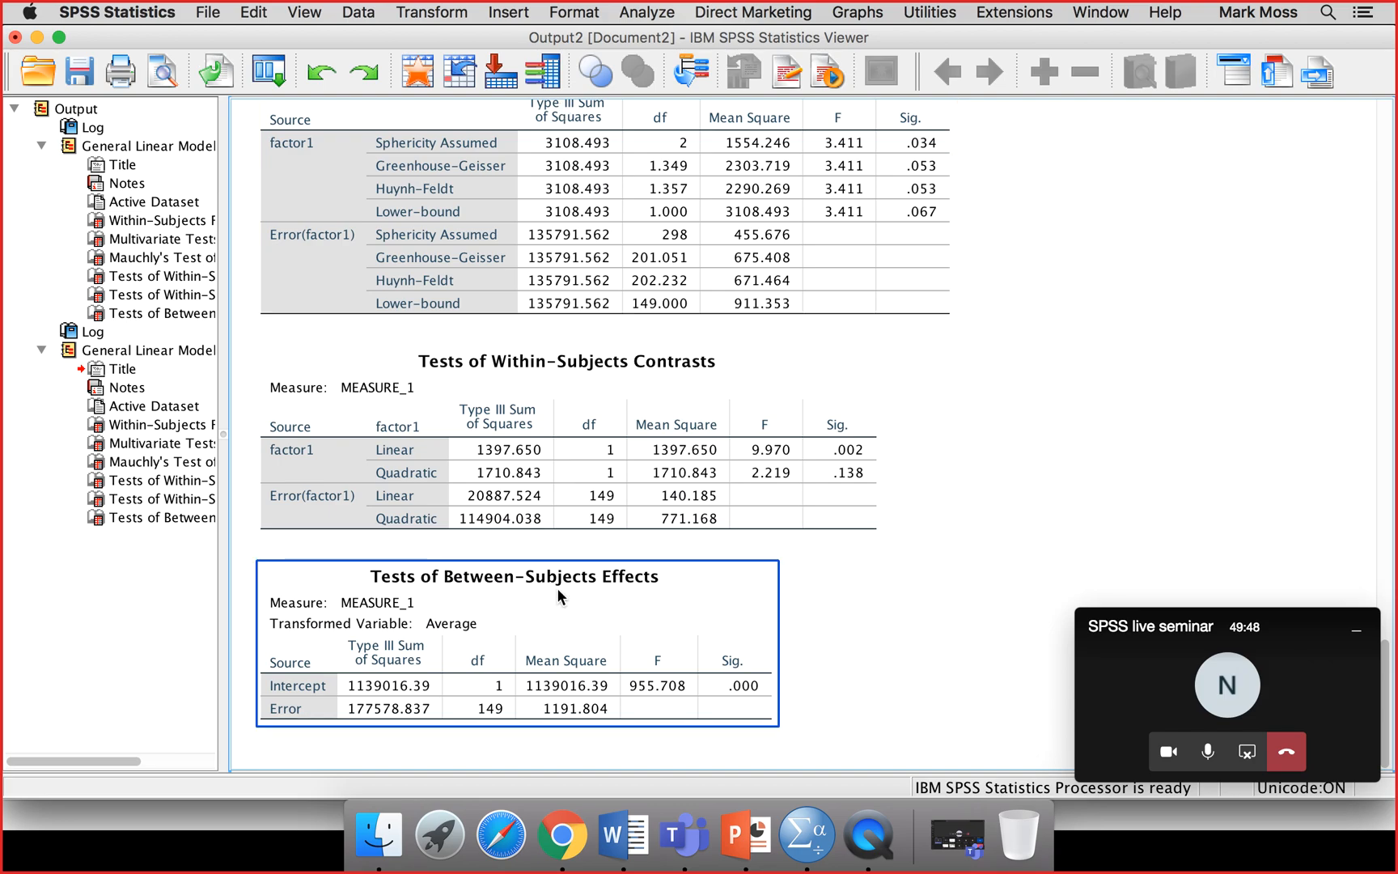
# Bring up the Sphericity.sav dataset in the Data Editor
pyautogui.rightClick(799, 838)
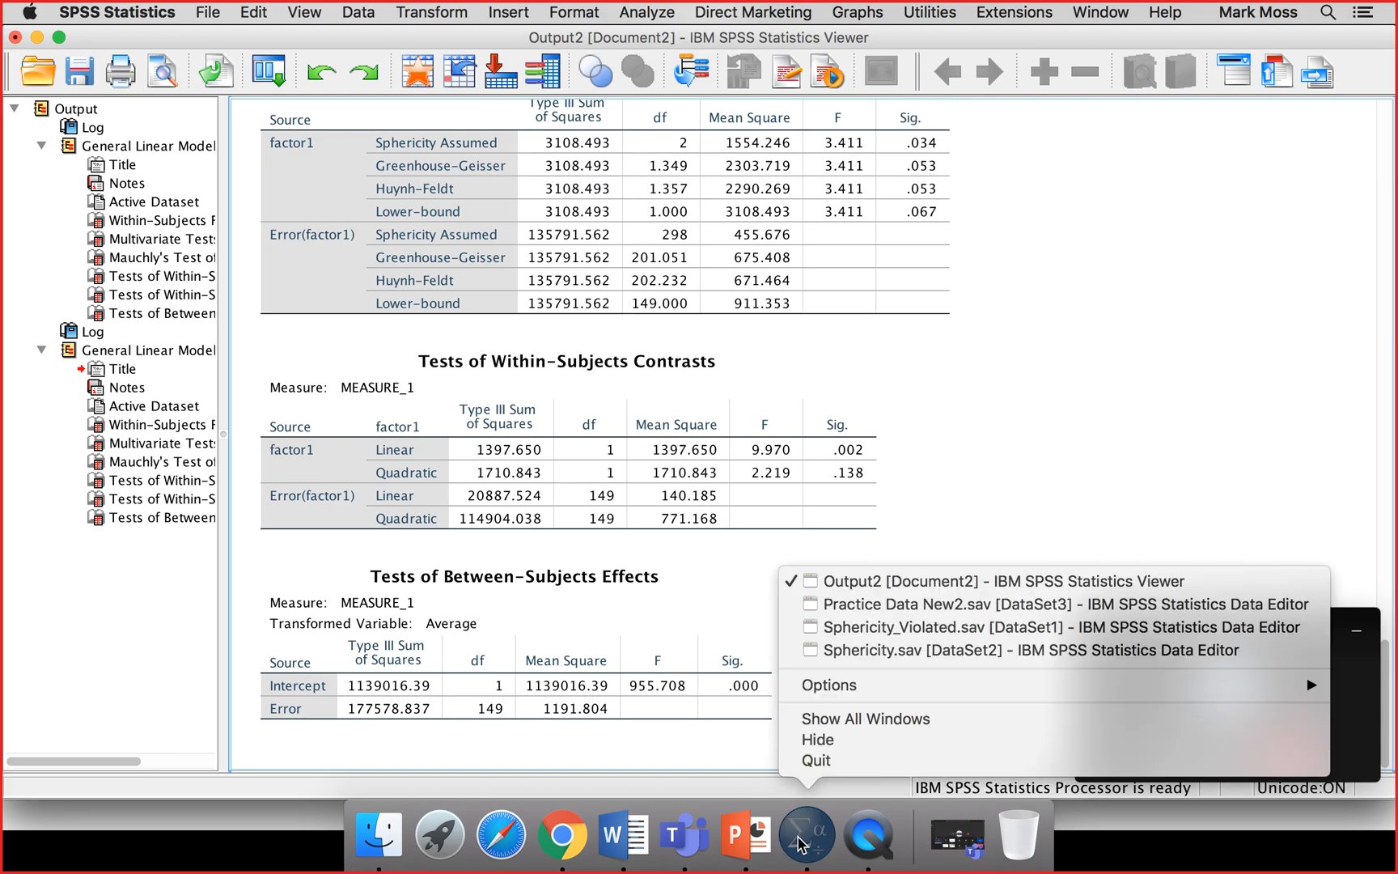
pyautogui.click(851, 652)
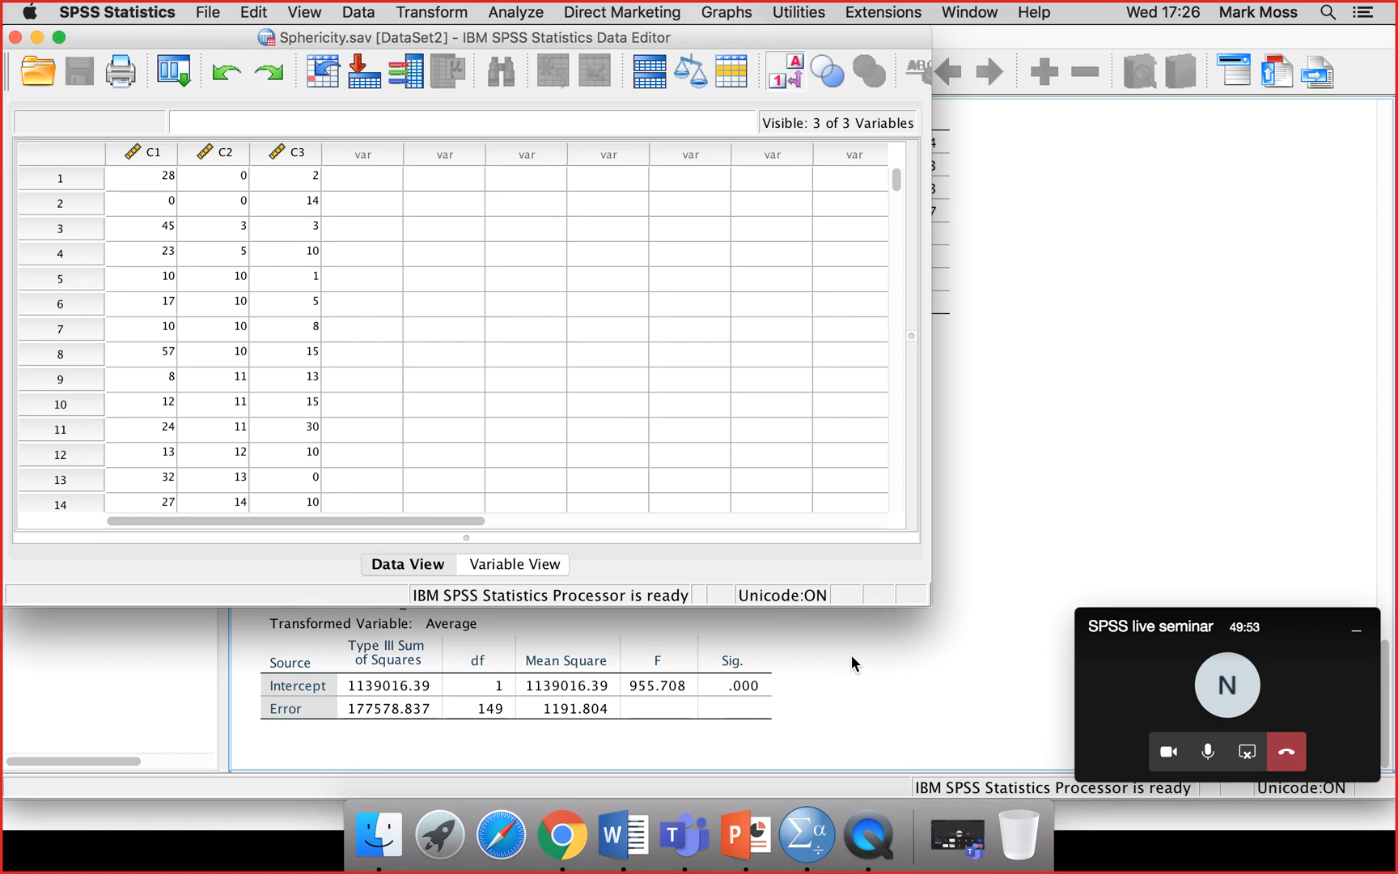
# Run the Descriptives procedure on variables C1, C2 and C3 of the Sphericity.sav dataset
pyautogui.click(515, 12)
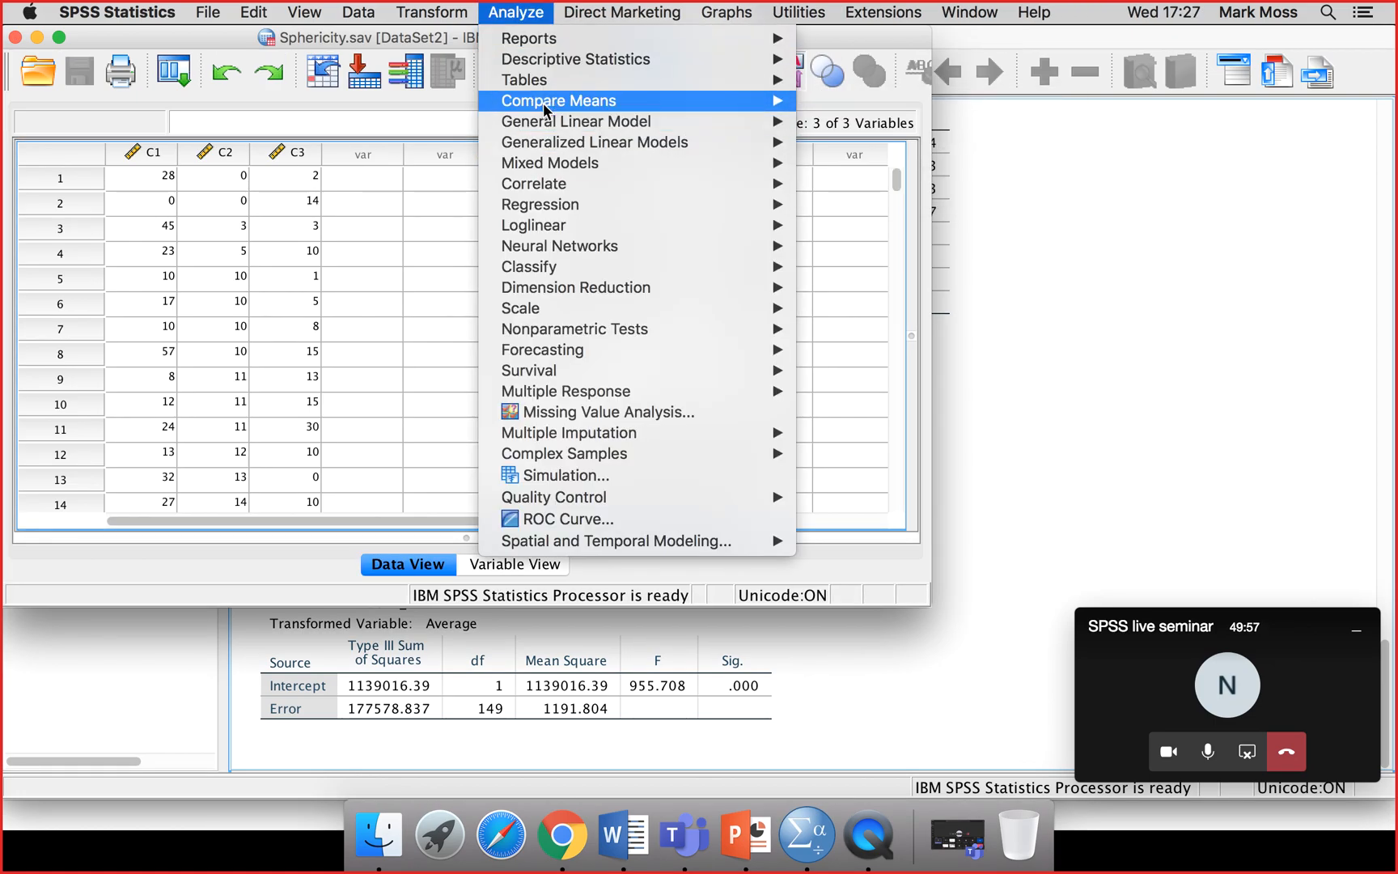
pyautogui.moveTo(712, 67)
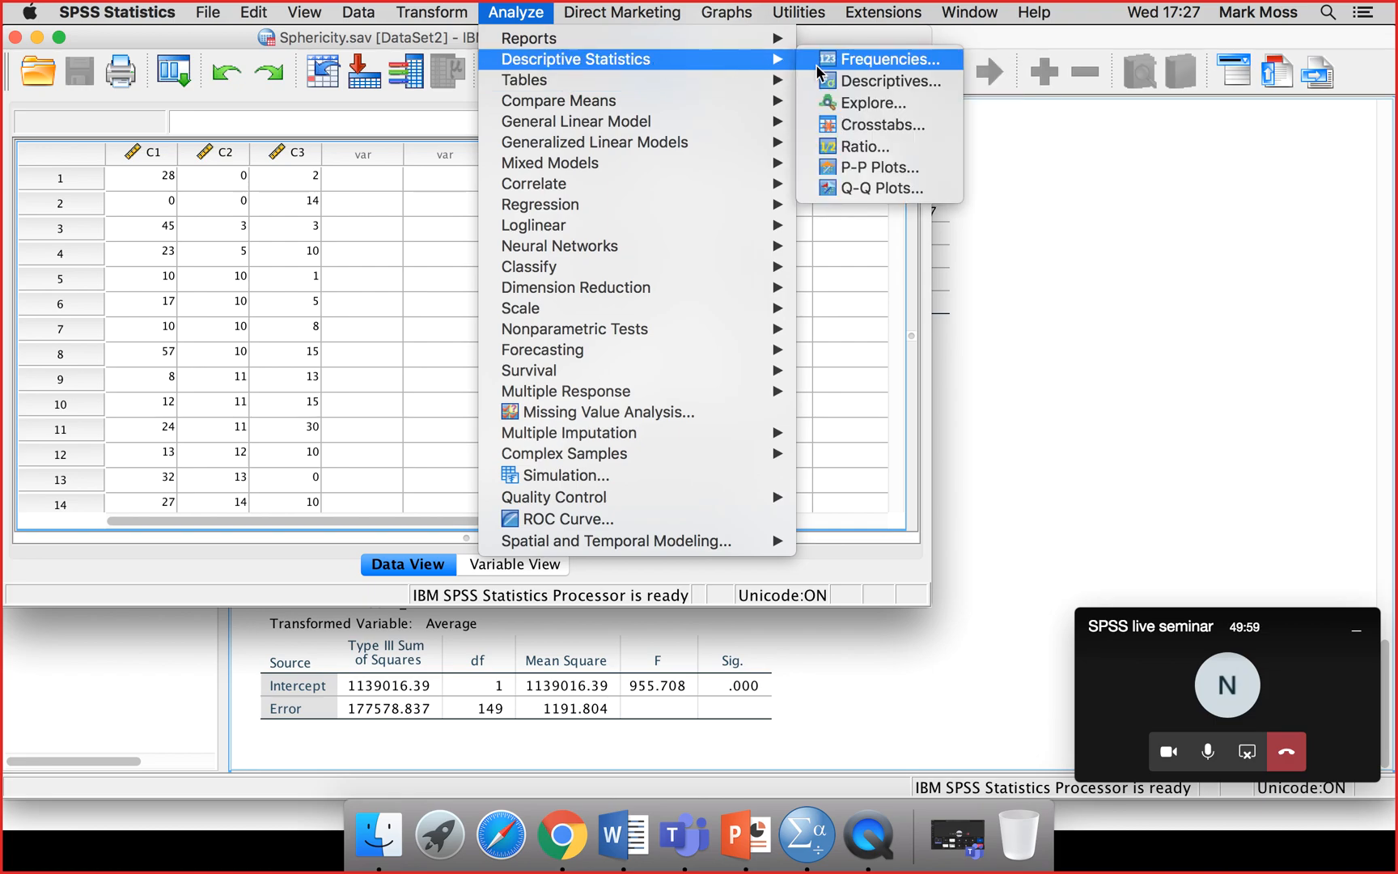
pyautogui.click(900, 82)
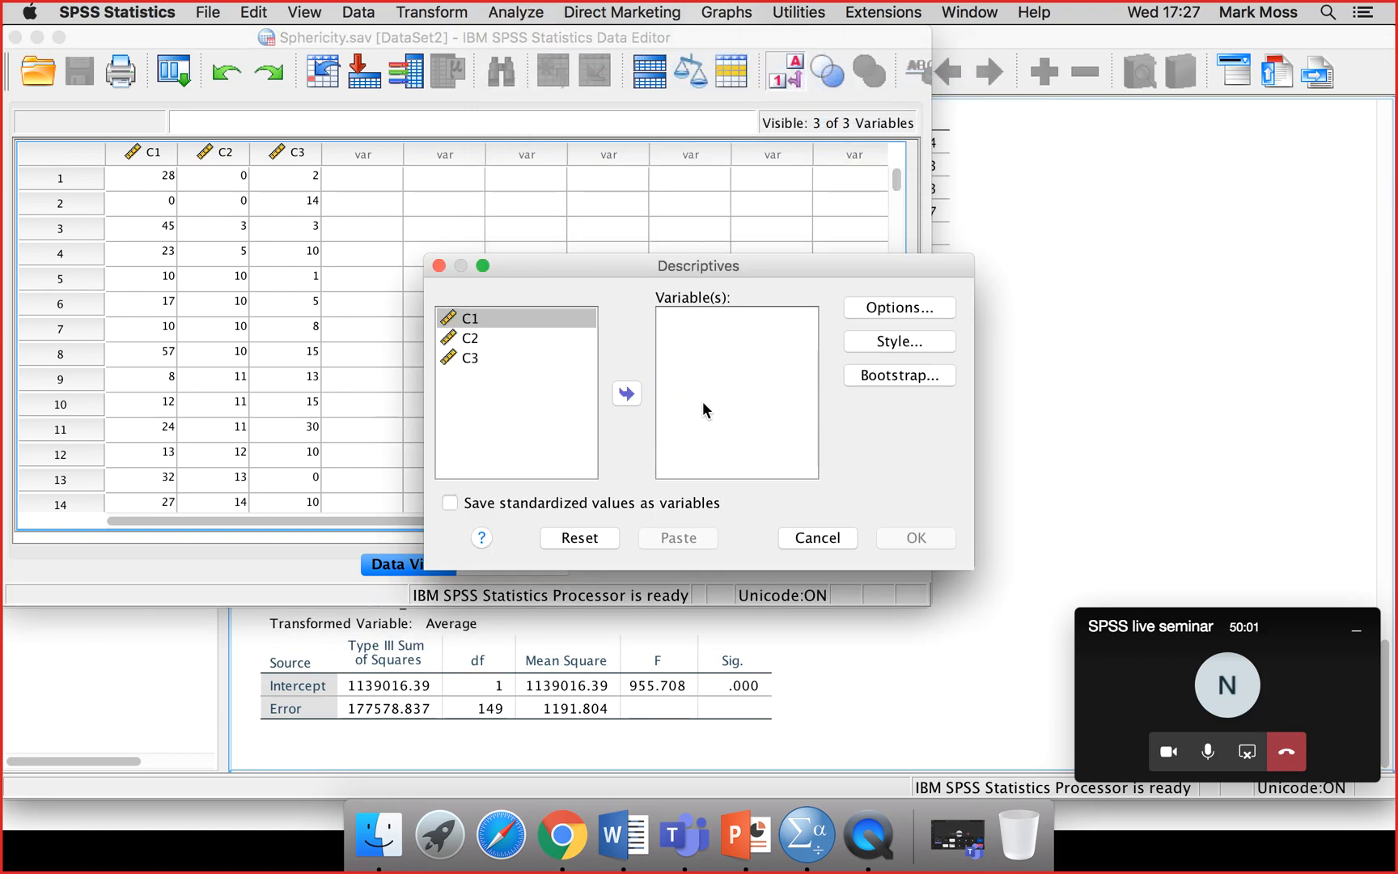
pyautogui.keyDown('shift'); pyautogui.click(463, 366); pyautogui.keyUp('shift')
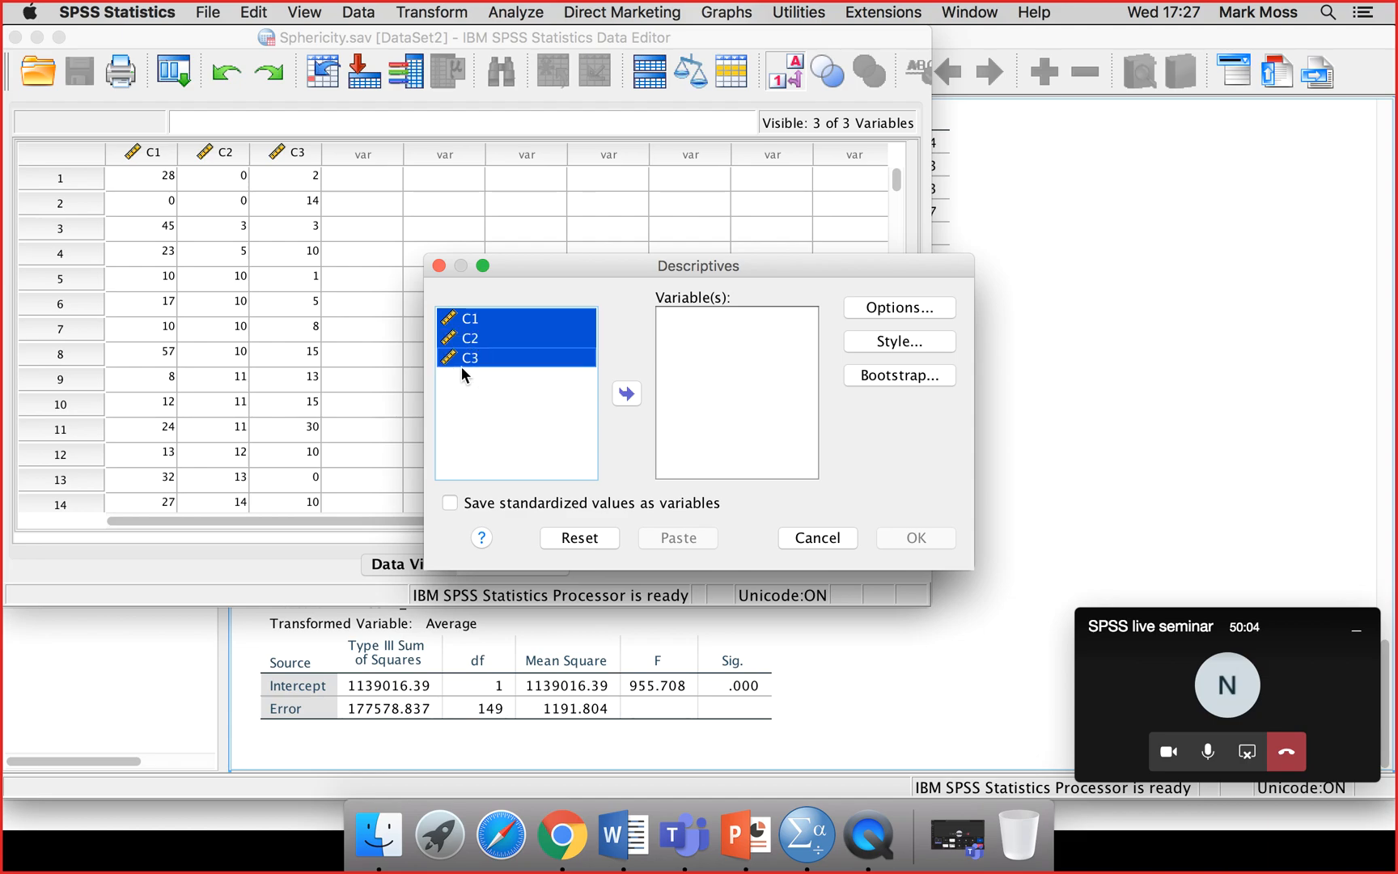
pyautogui.click(628, 394)
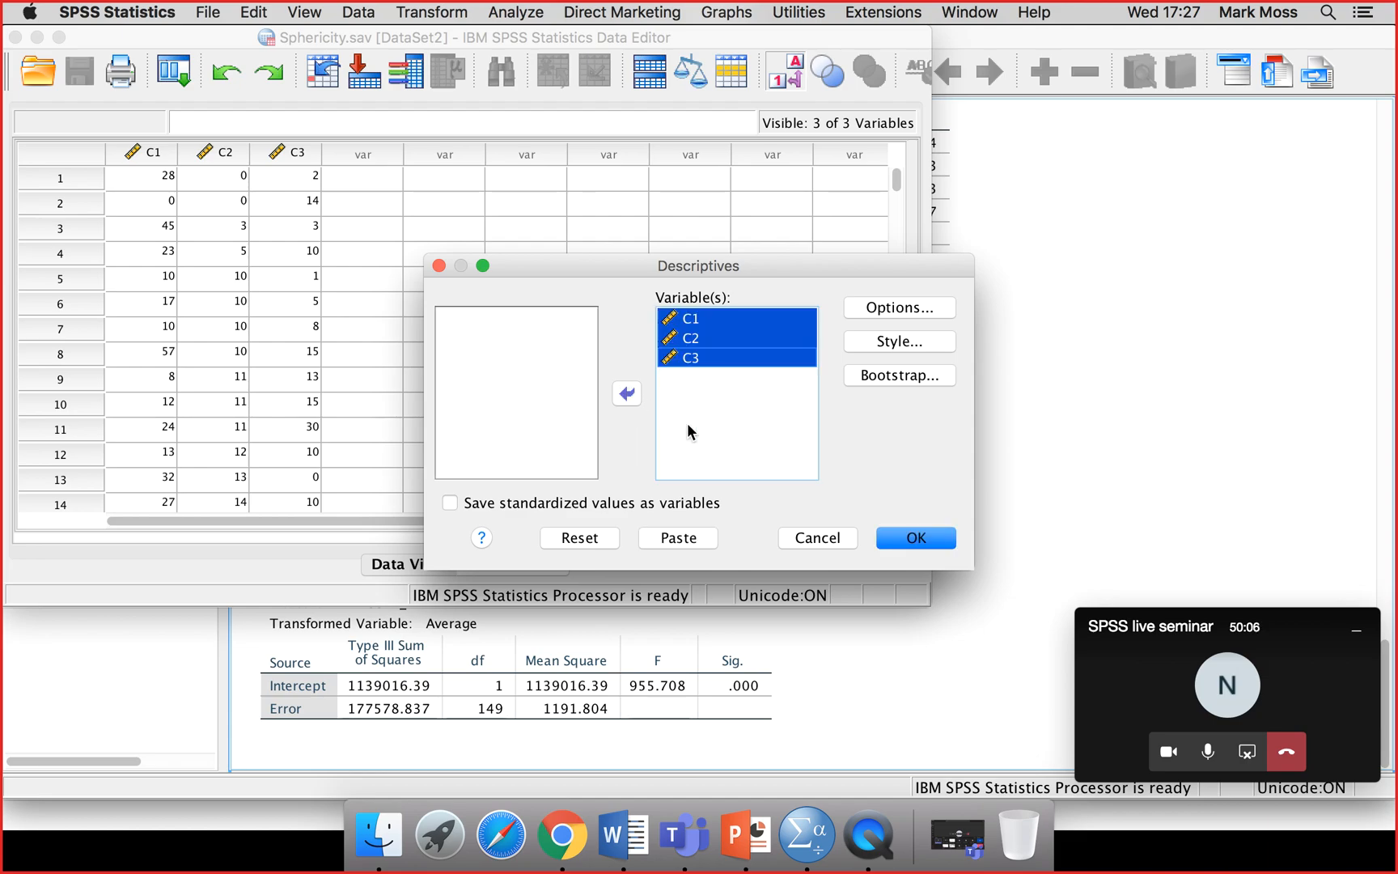
pyautogui.click(895, 537)
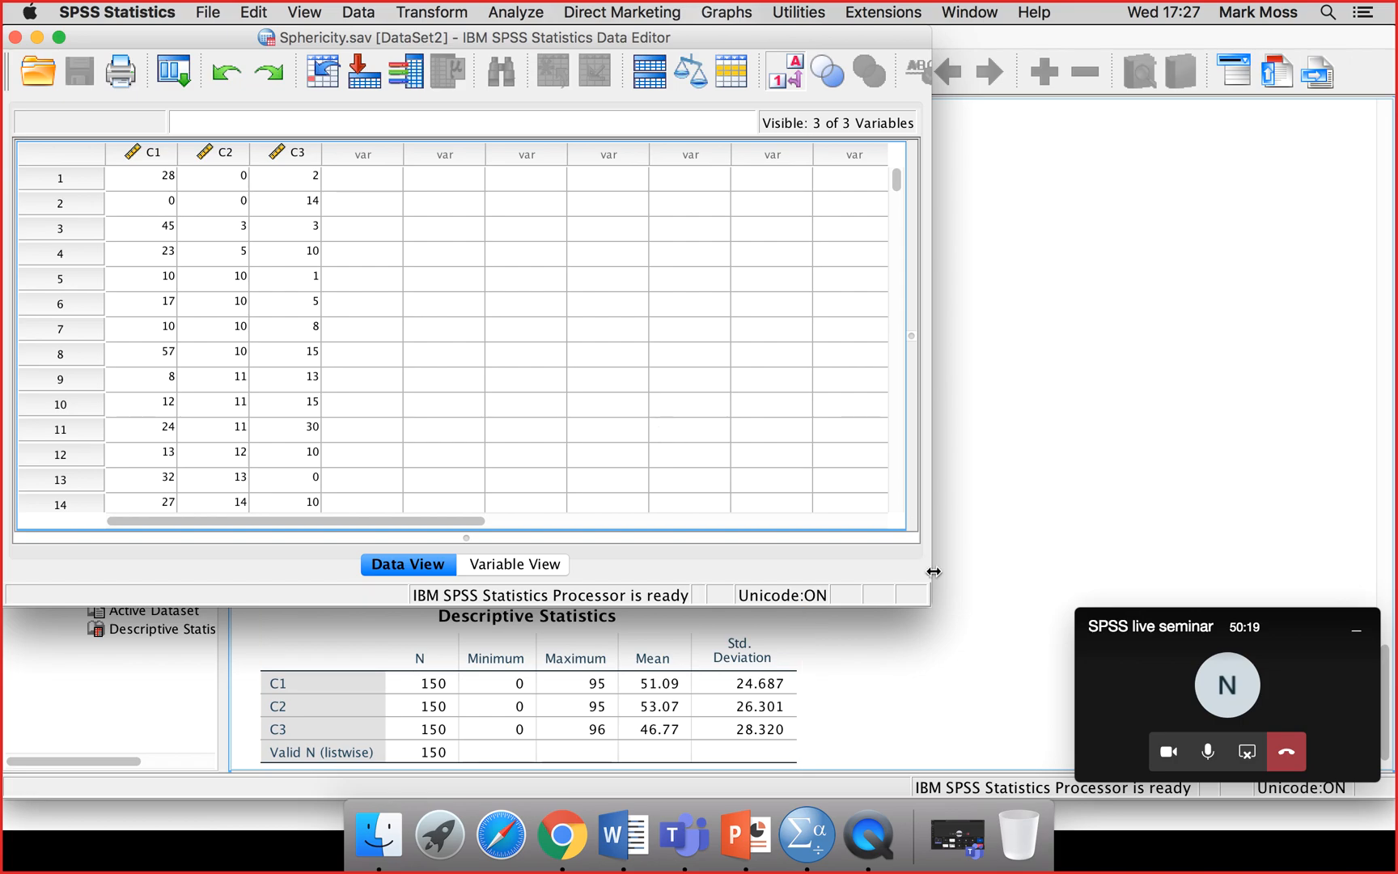
# Switch to the Sphericity_Violated.sav dataset and run the Descriptives procedure on its variables C1, C2 and C3
pyautogui.rightClick(797, 849)
pyautogui.click(853, 628)
pyautogui.click(550, 9)
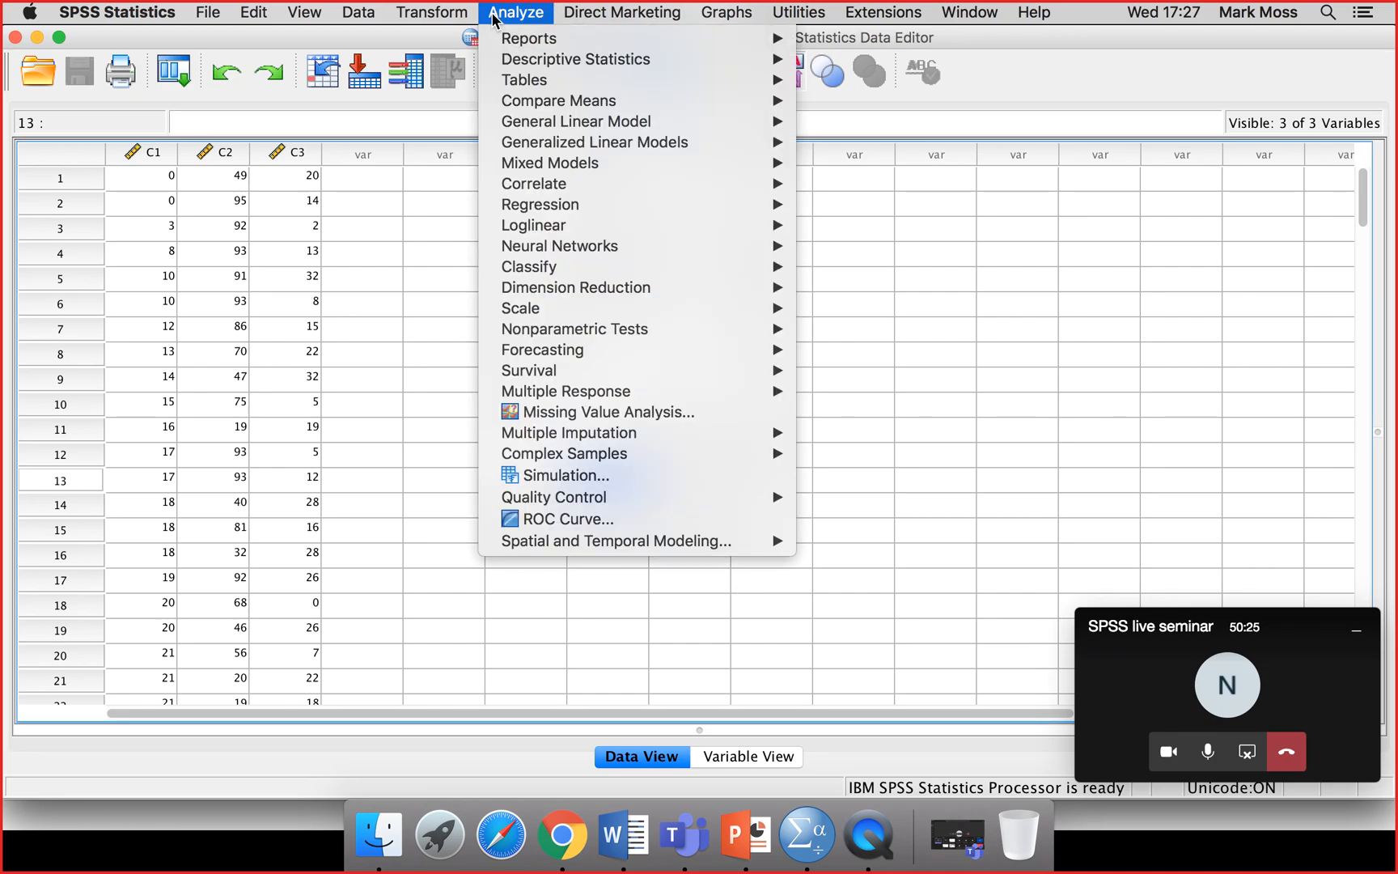
pyautogui.moveTo(526, 63)
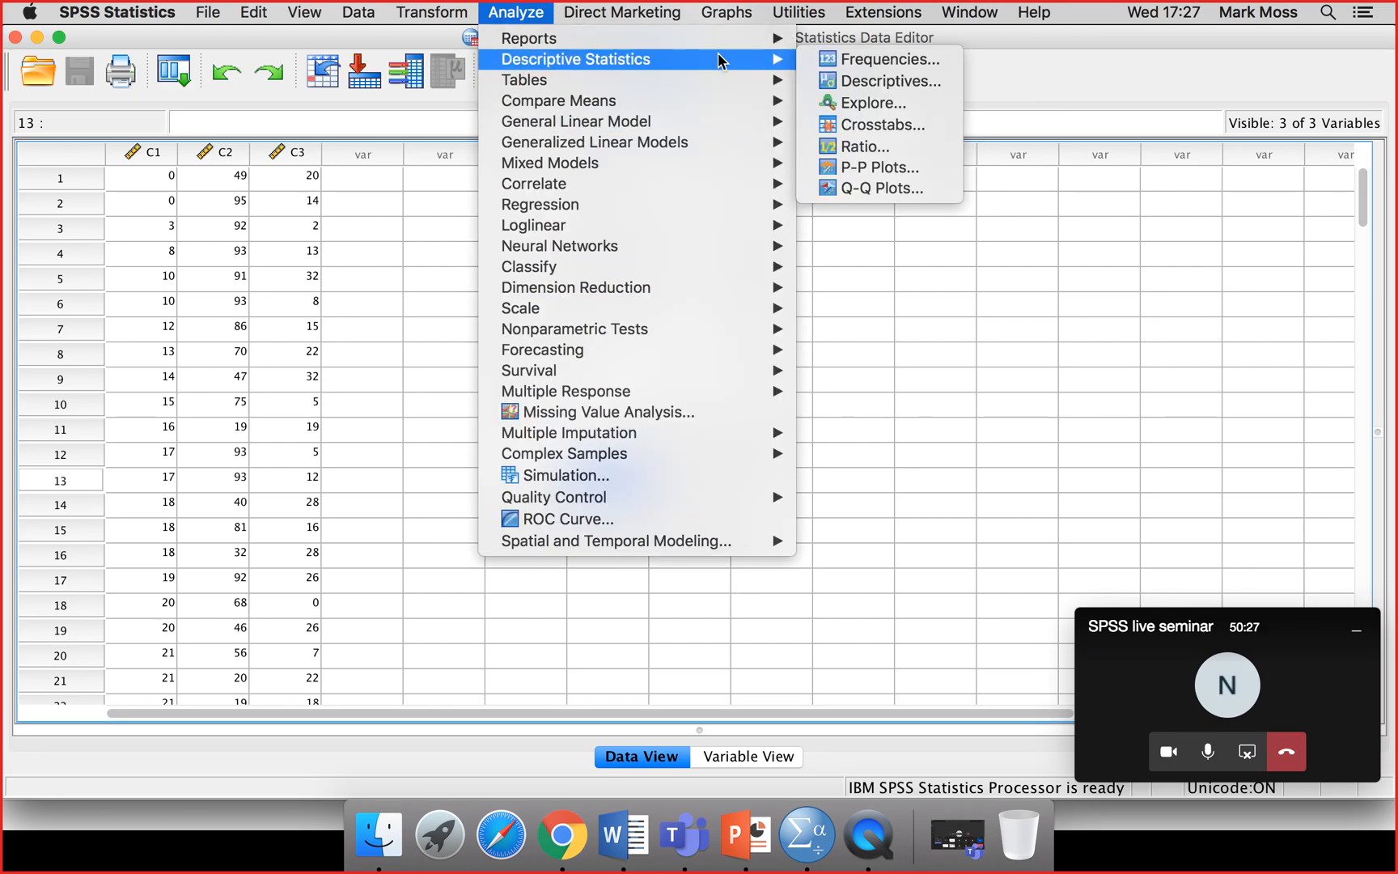
pyautogui.click(864, 81)
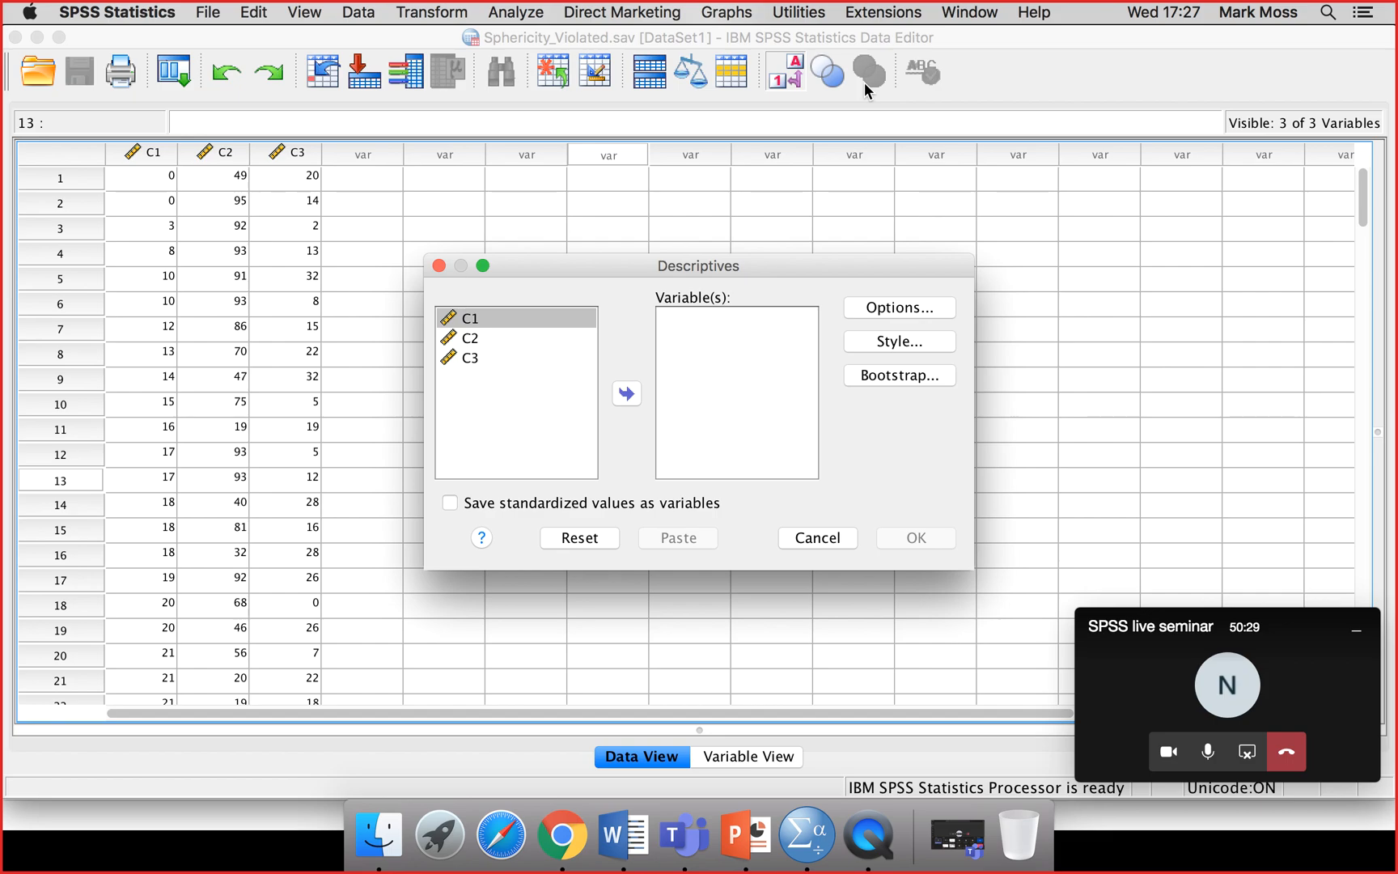
pyautogui.click(522, 317)
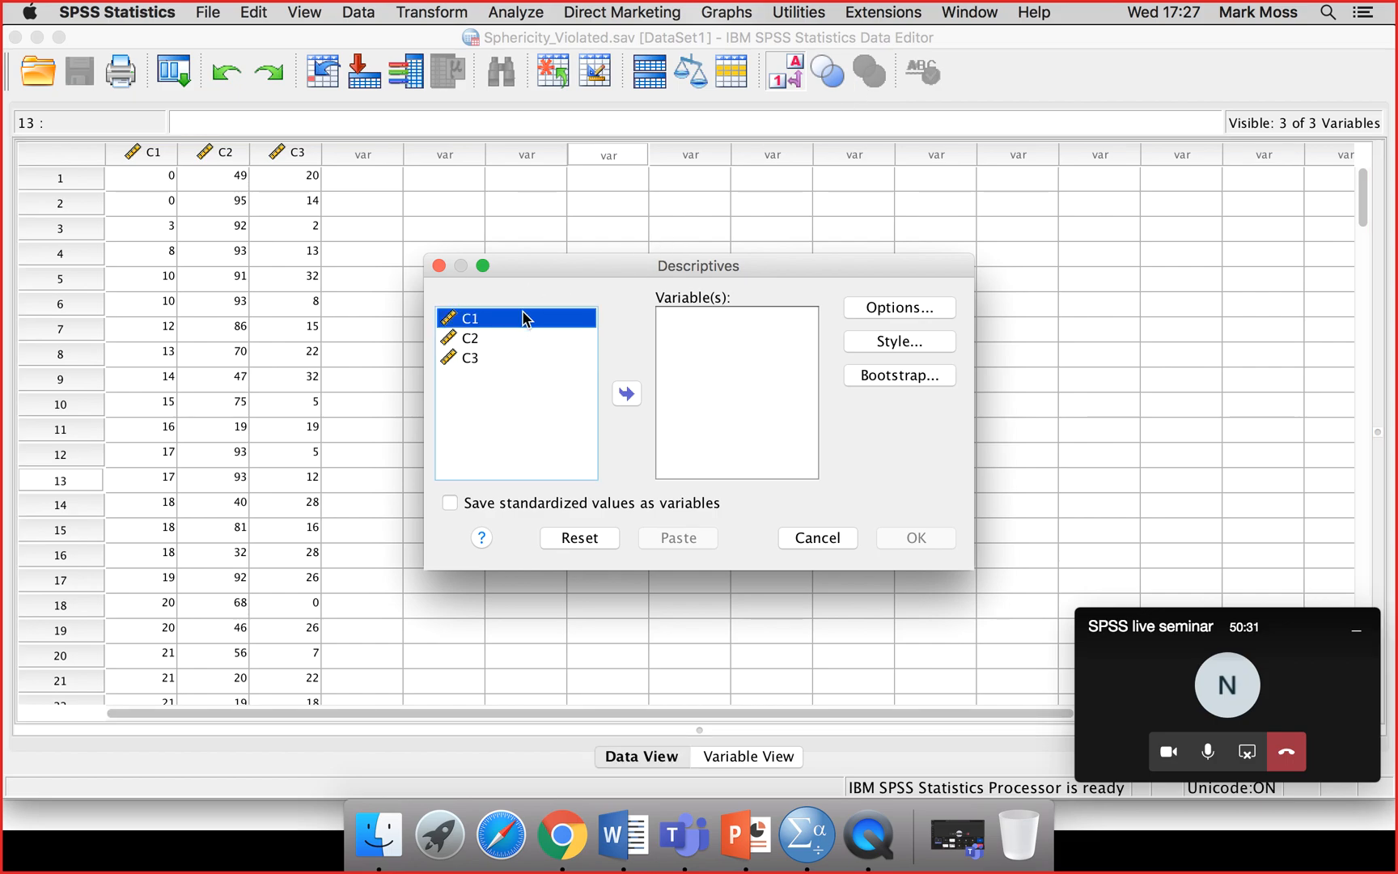
pyautogui.keyDown('shift'); pyautogui.click(466, 364); pyautogui.keyUp('shift')
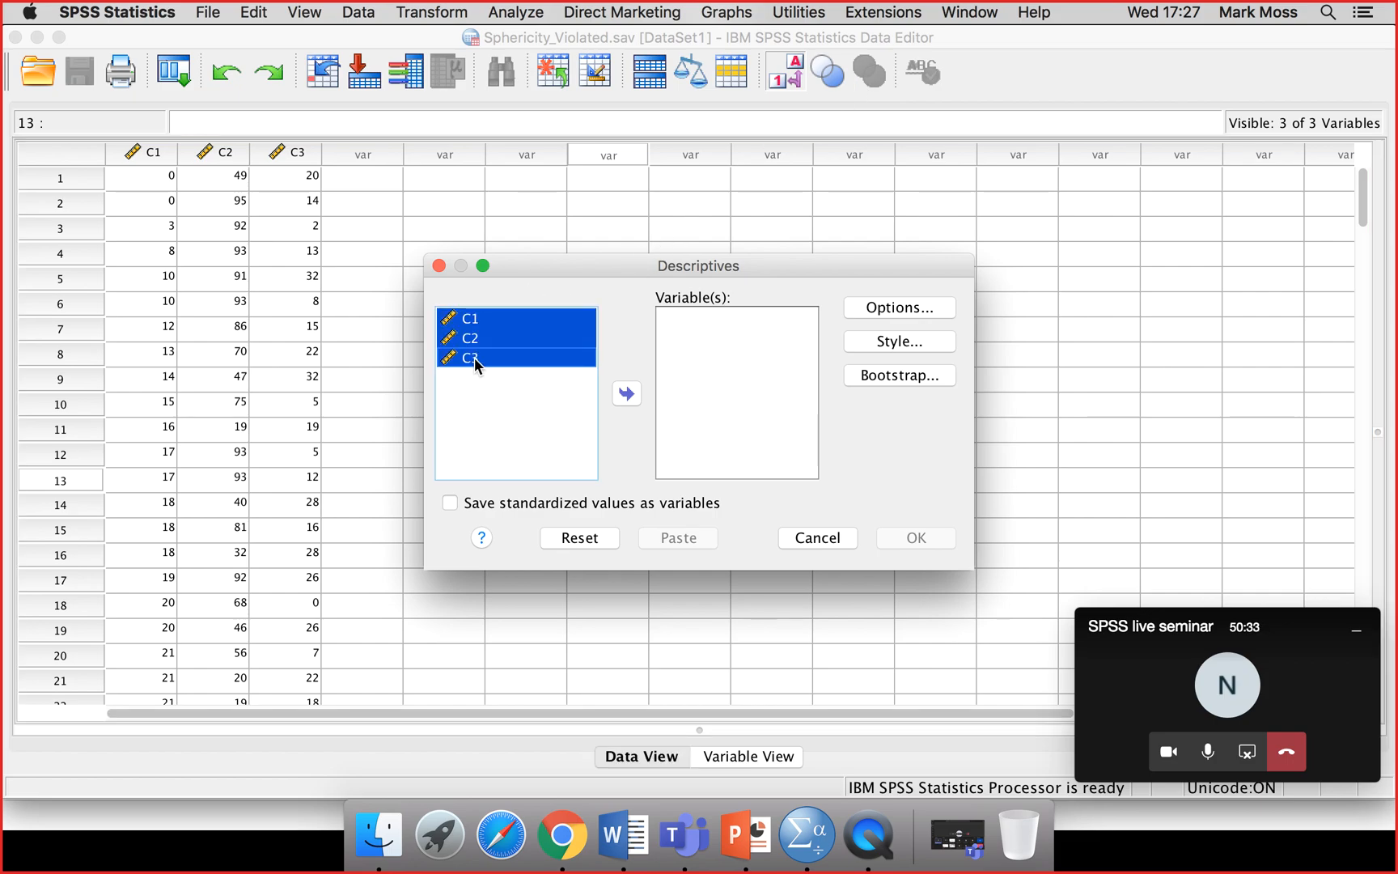
pyautogui.click(627, 395)
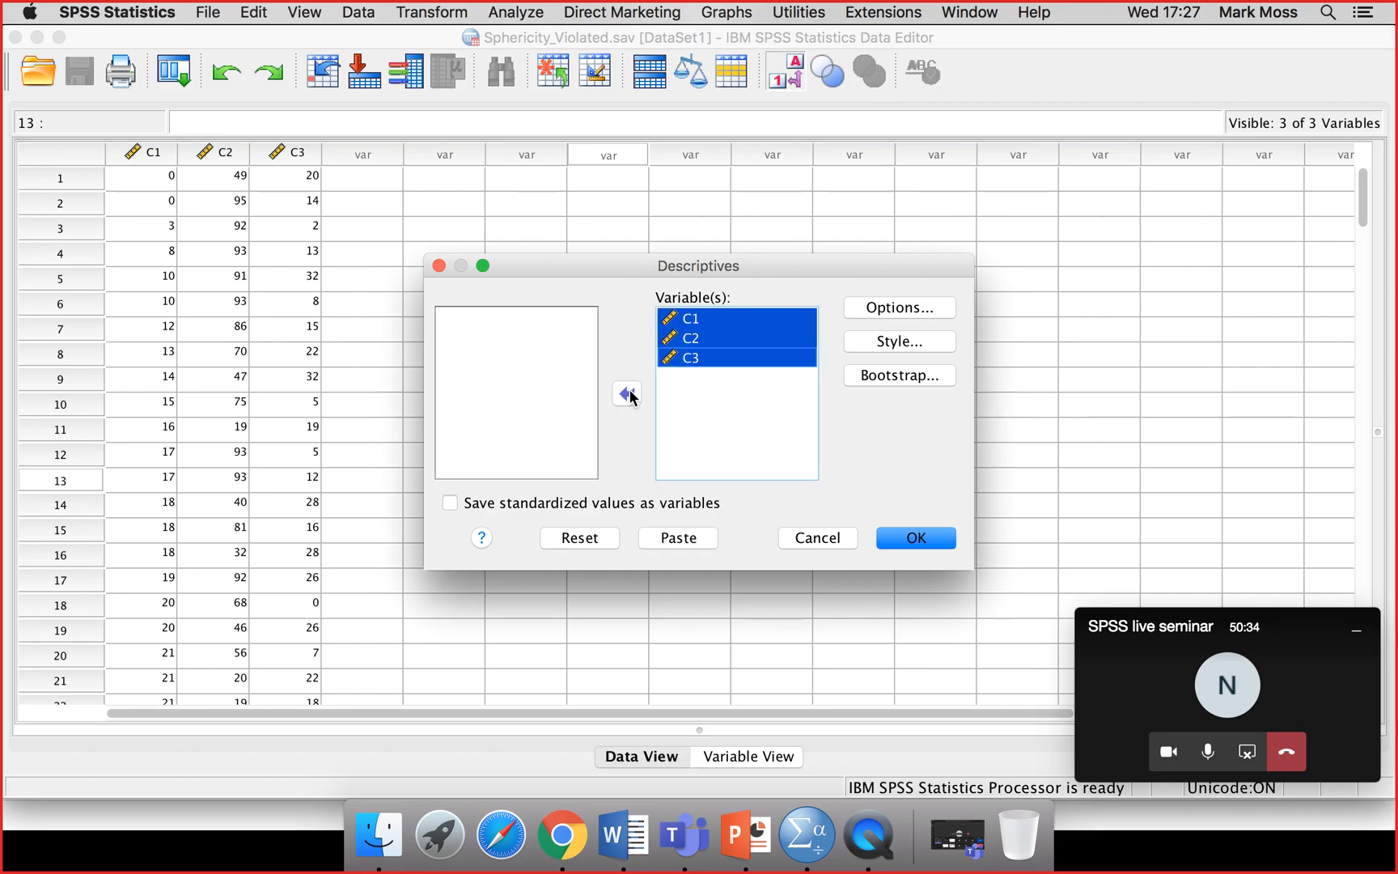
pyautogui.click(914, 539)
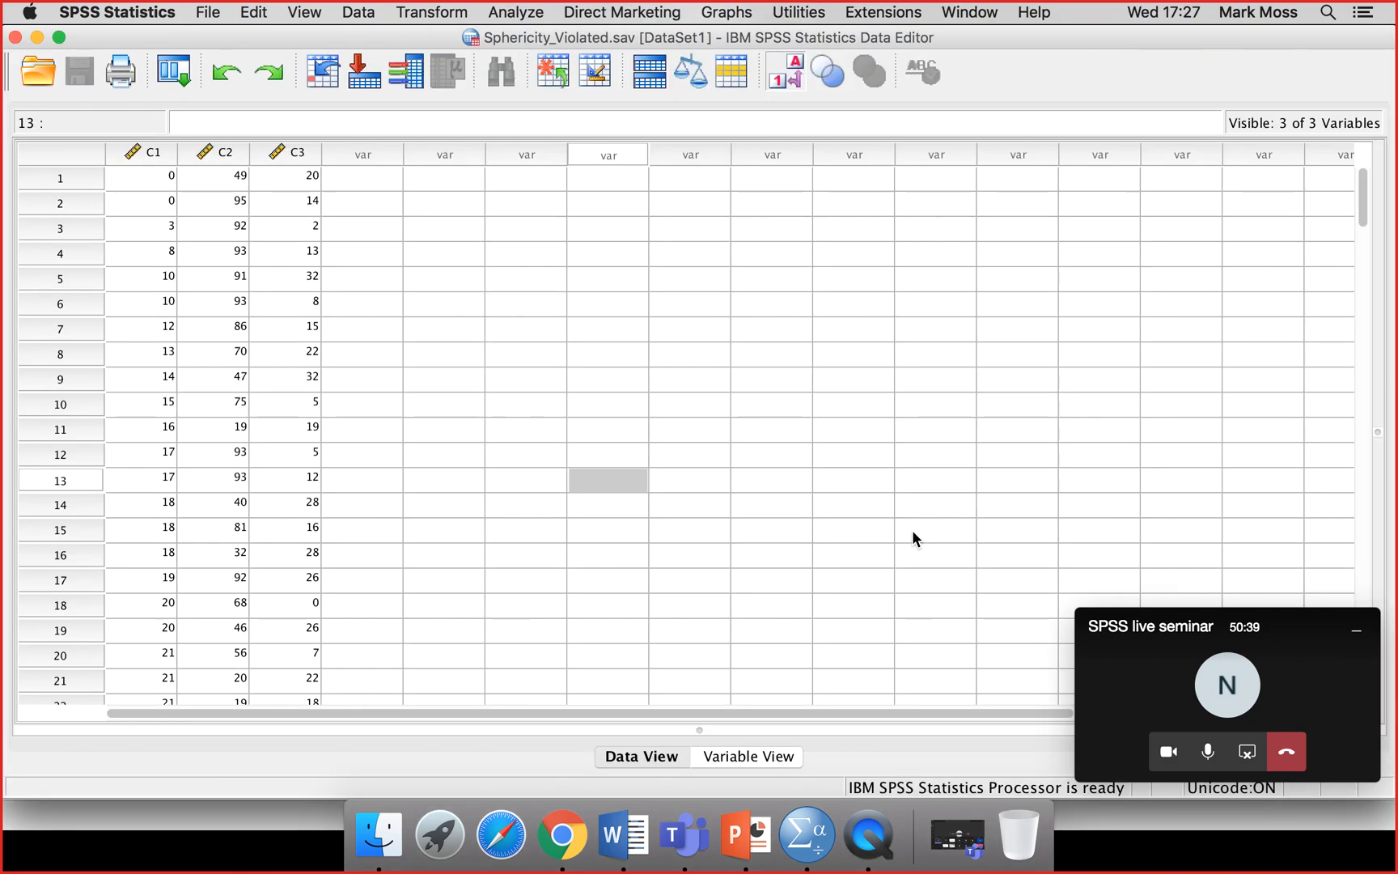
# Bring up the list of open SPSS Statistics windows
pyautogui.rightClick(805, 845)
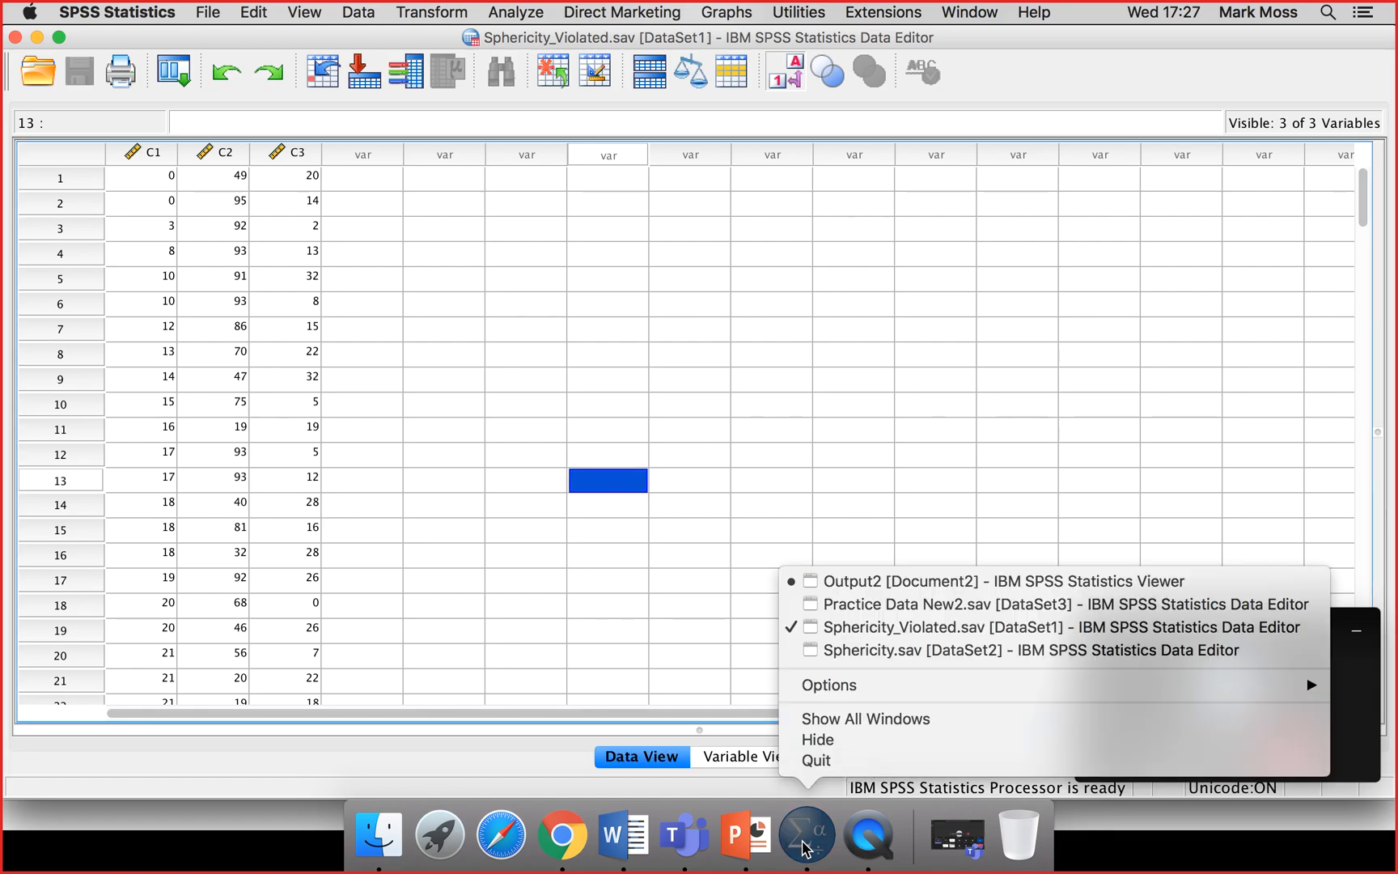